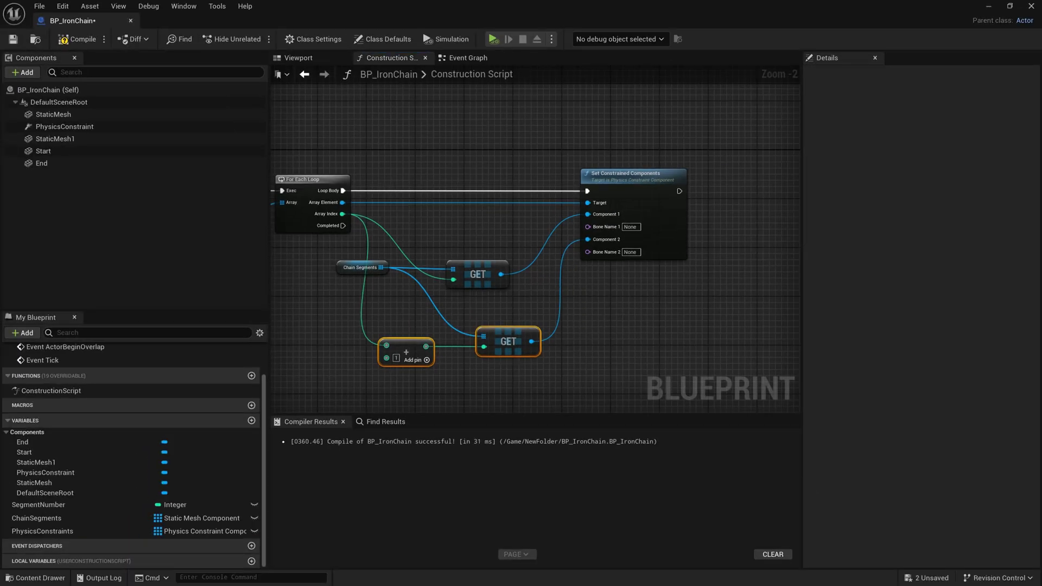
Add a Set Relative Location And Rotation node targeting the chain segment from the GET output
right_drag(709, 265, 651, 264)
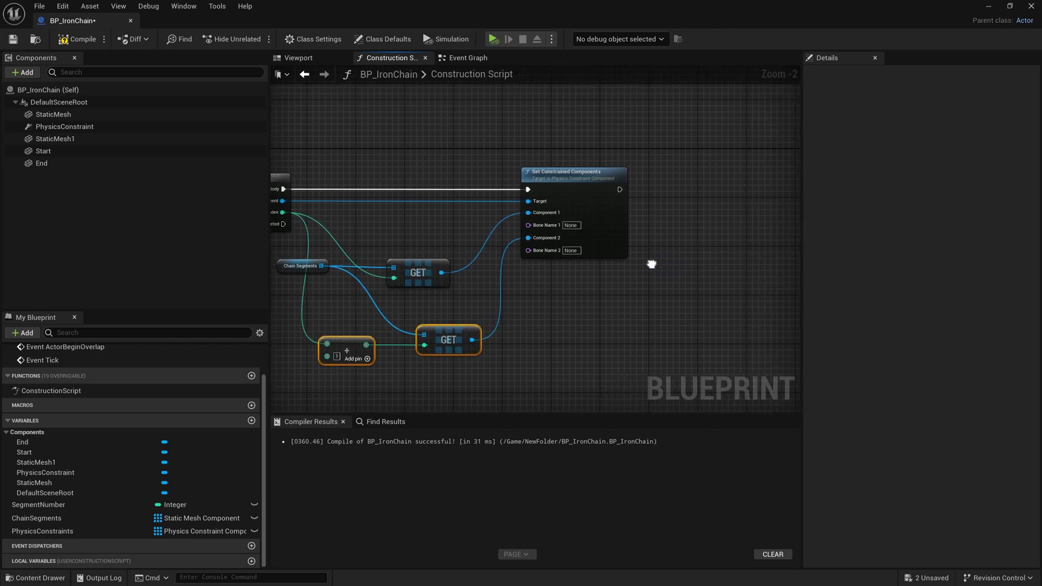
right_drag(651, 264, 585, 269)
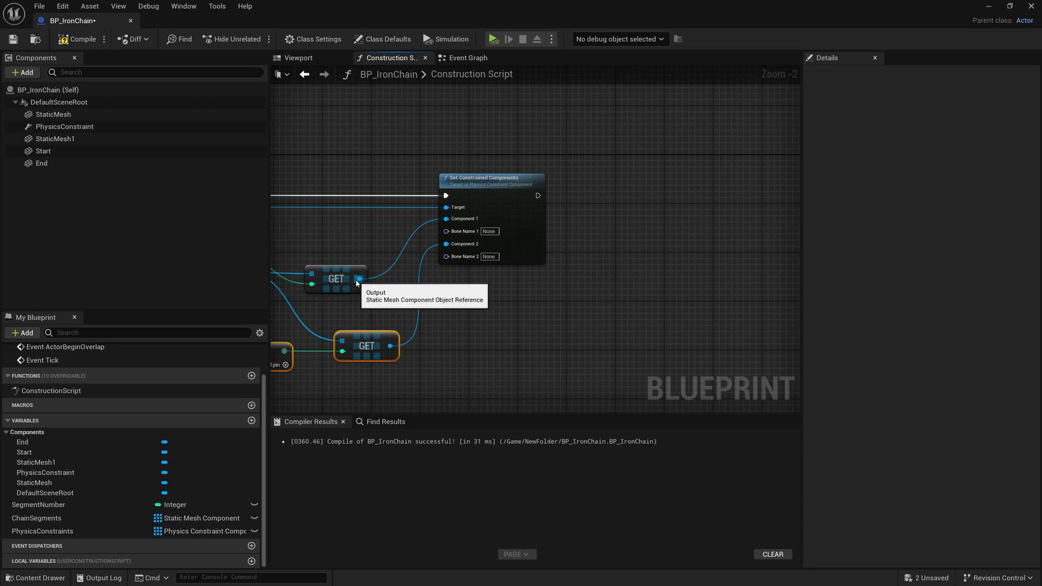
drag(360, 278, 596, 269)
text(set)
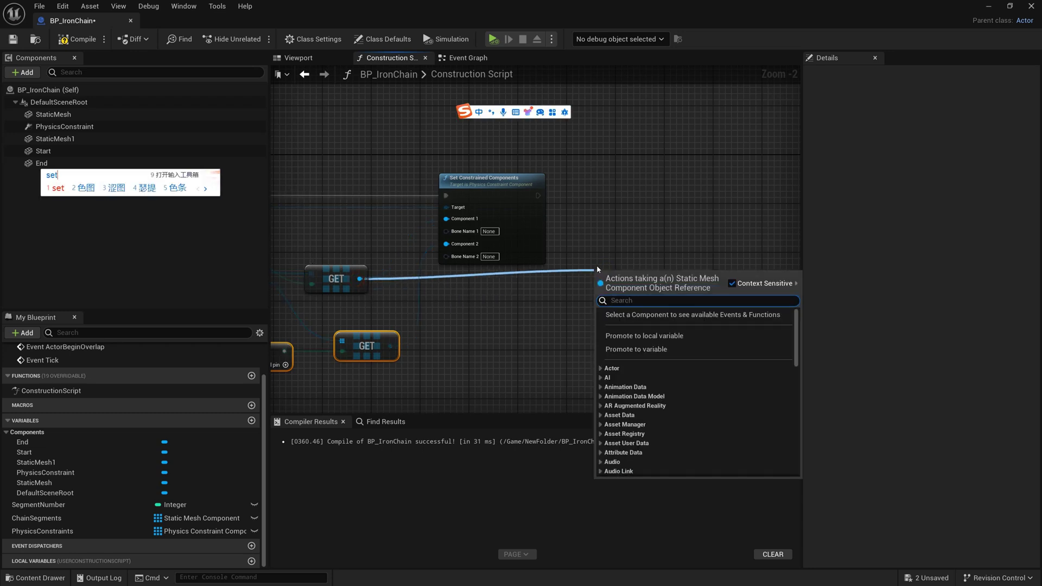
text(re)
key(Return)
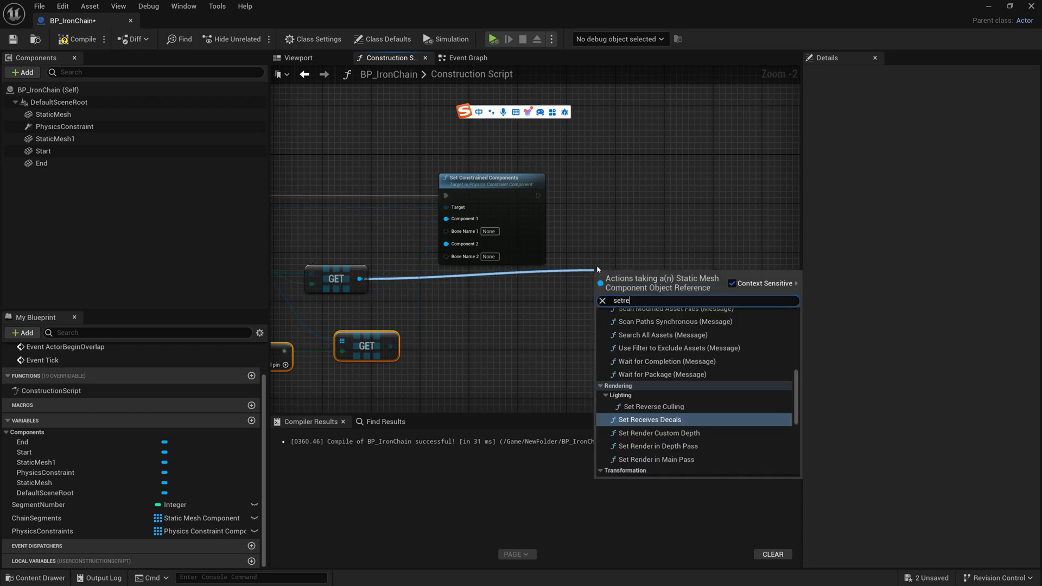
text(la)
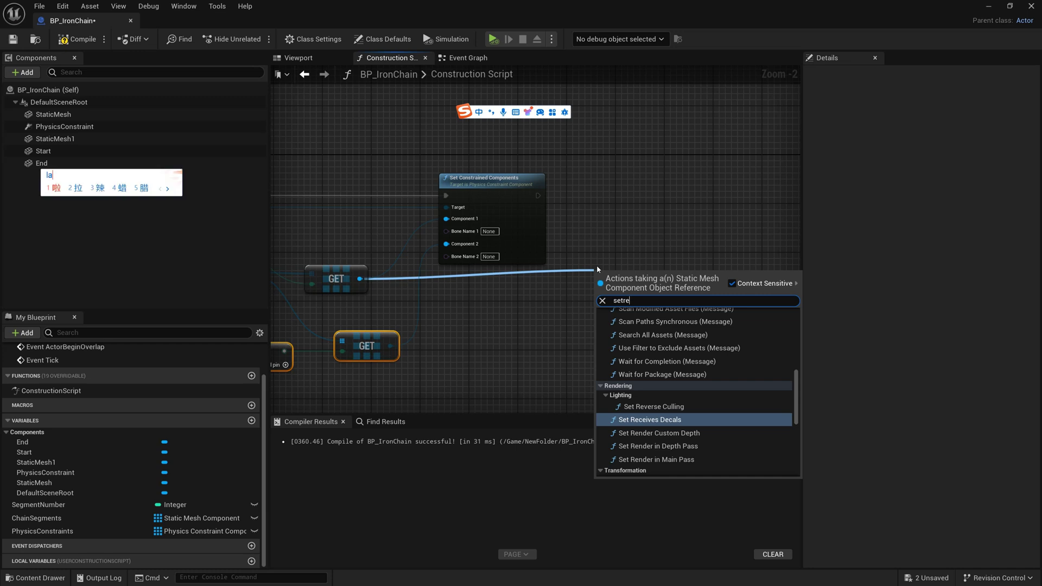
key(Return)
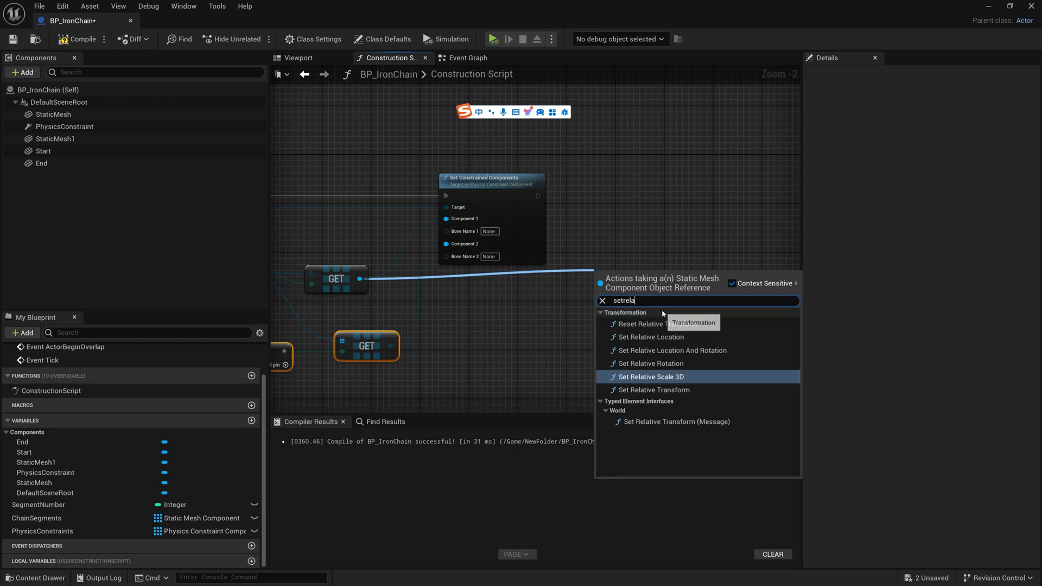
click(696, 351)
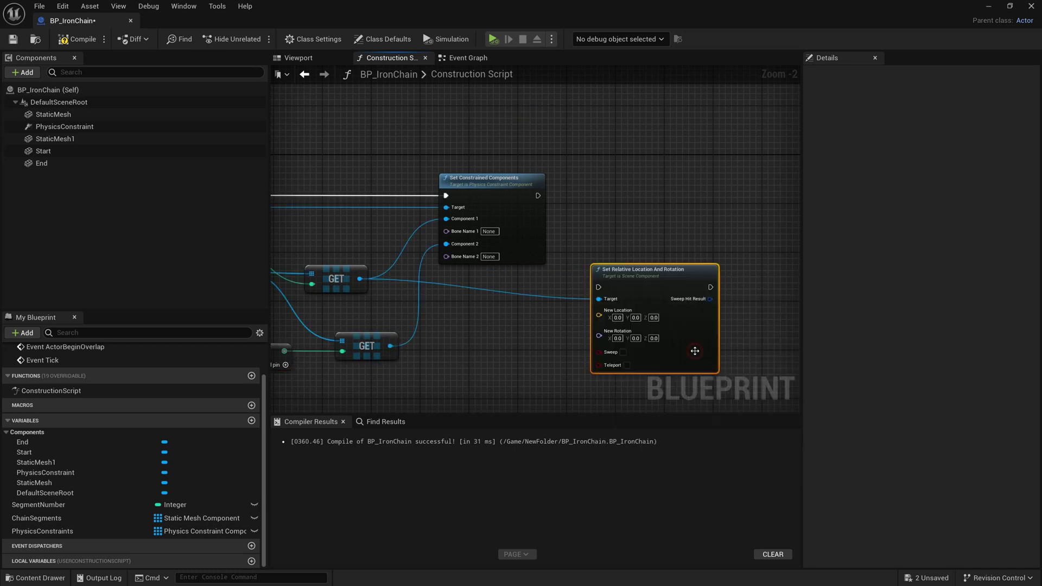
drag(643, 276, 696, 186)
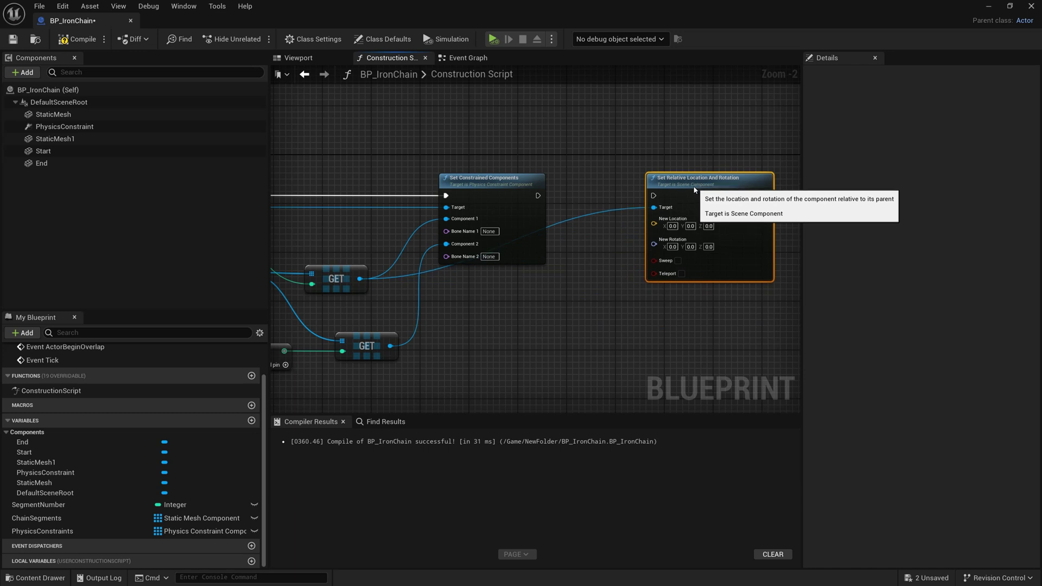
Run the new Set Relative node after Set Constrained Components and tidy its position
drag(537, 195, 653, 197)
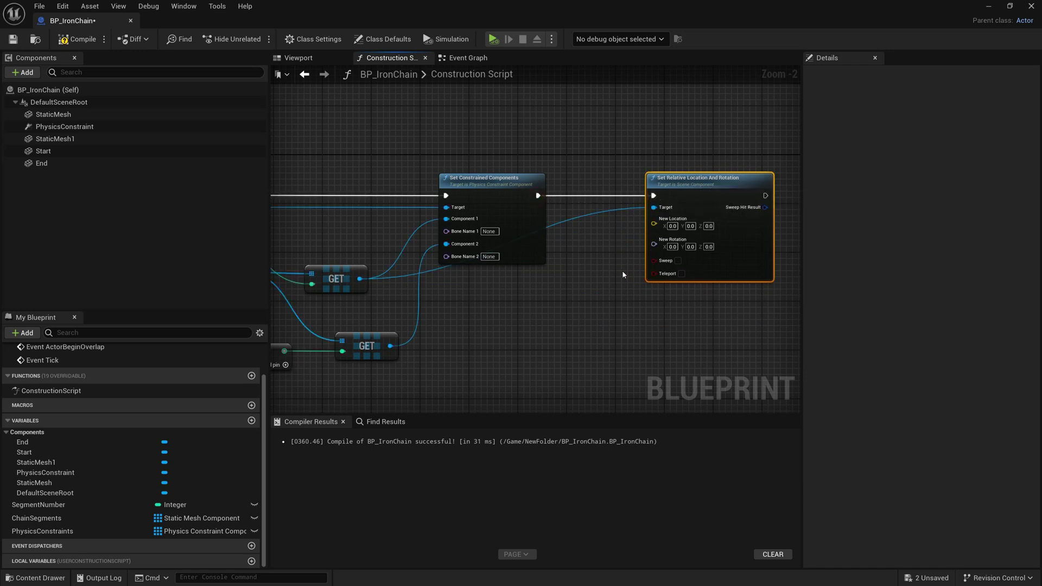
right_drag(622, 271, 479, 267)
drag(579, 176, 640, 176)
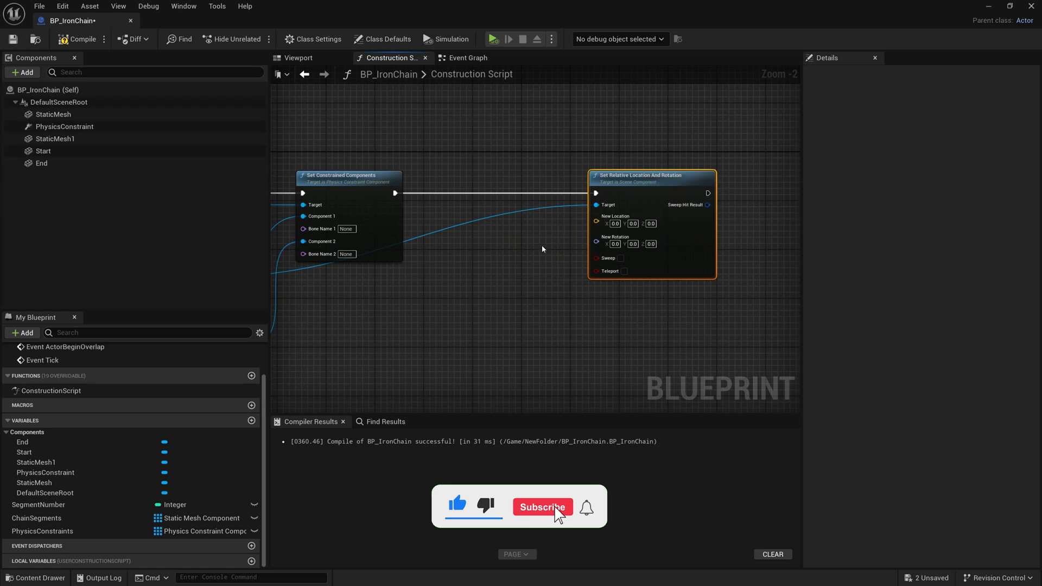
right_drag(483, 289, 689, 270)
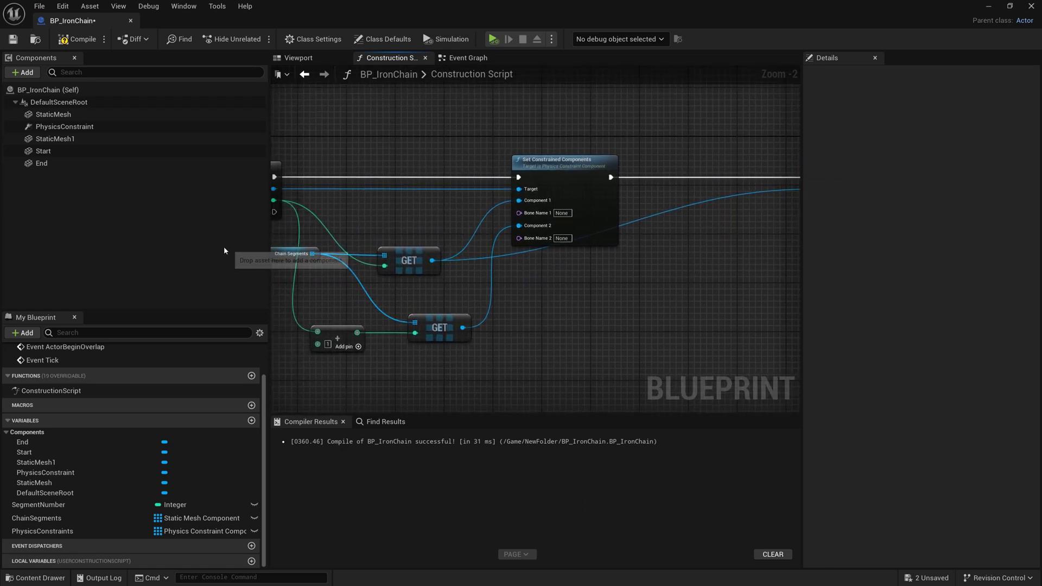
click(92, 115)
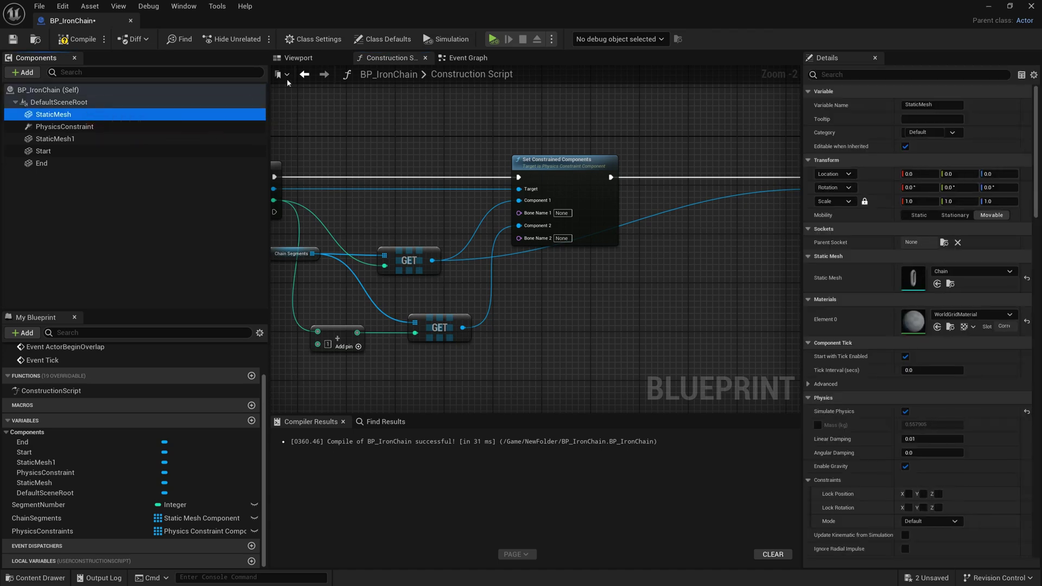
click(298, 64)
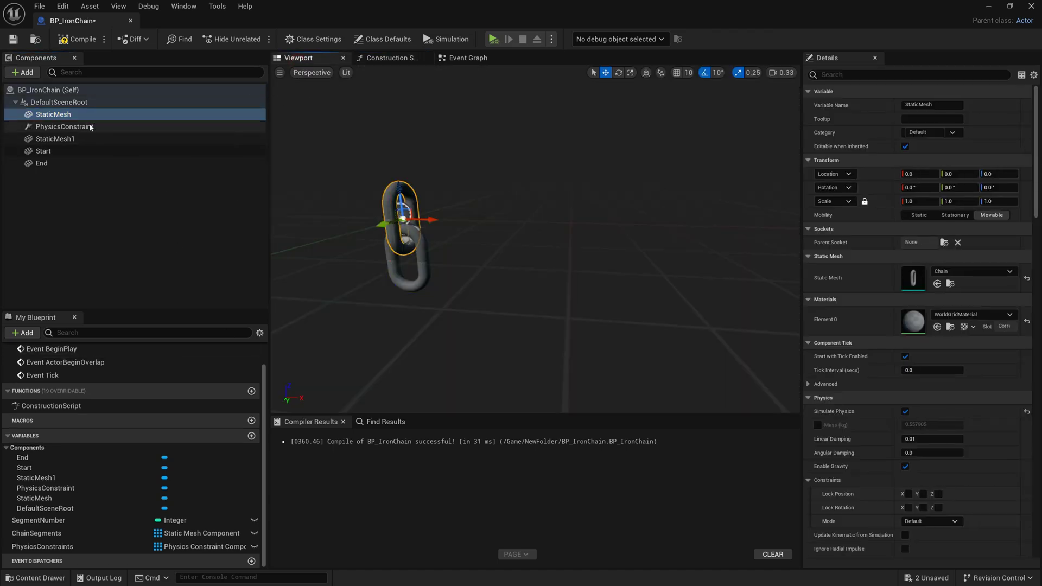
click(78, 139)
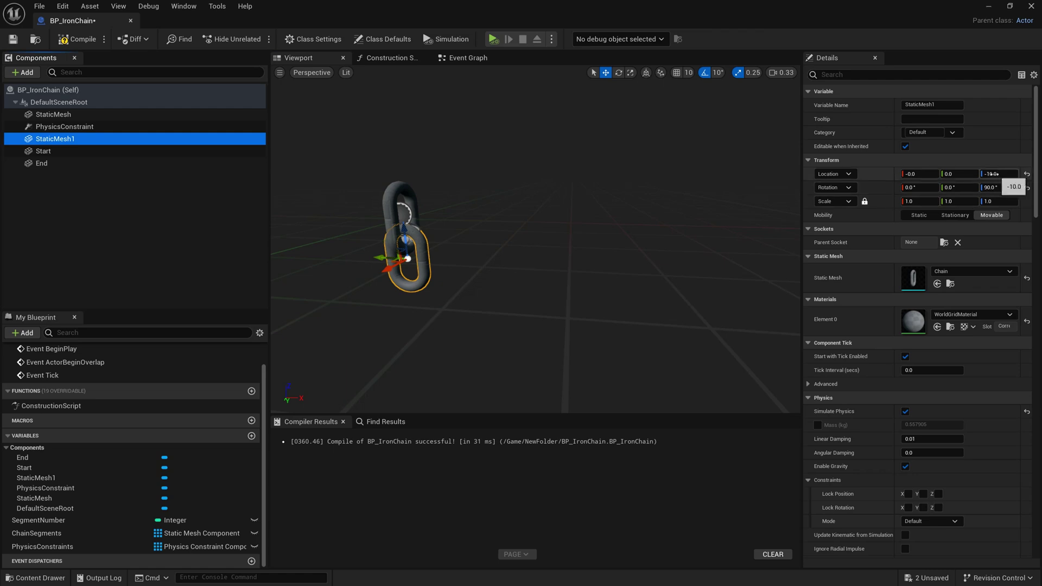
click(473, 58)
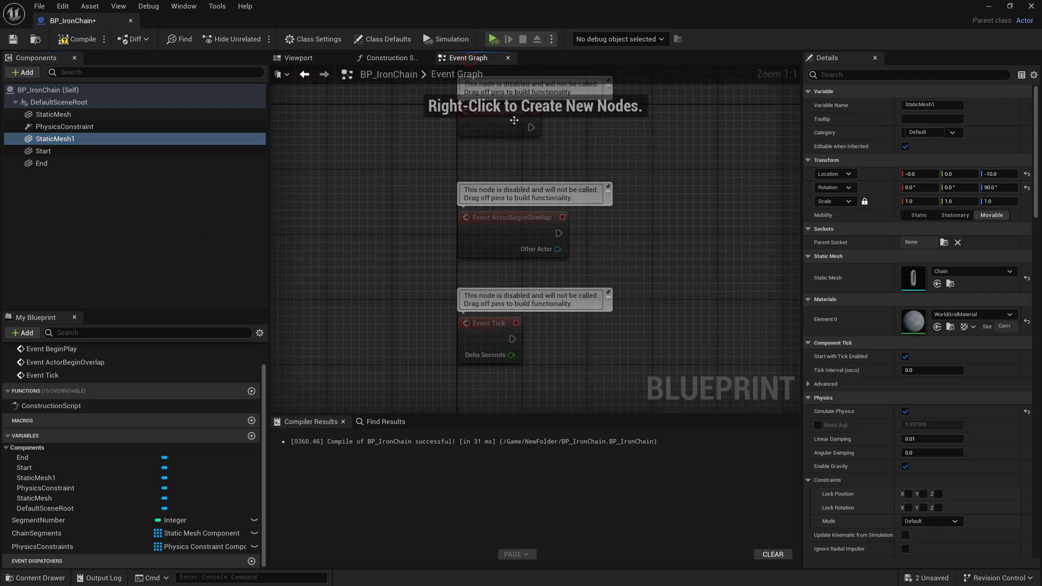
click(388, 58)
scroll(520, 244, down, 1)
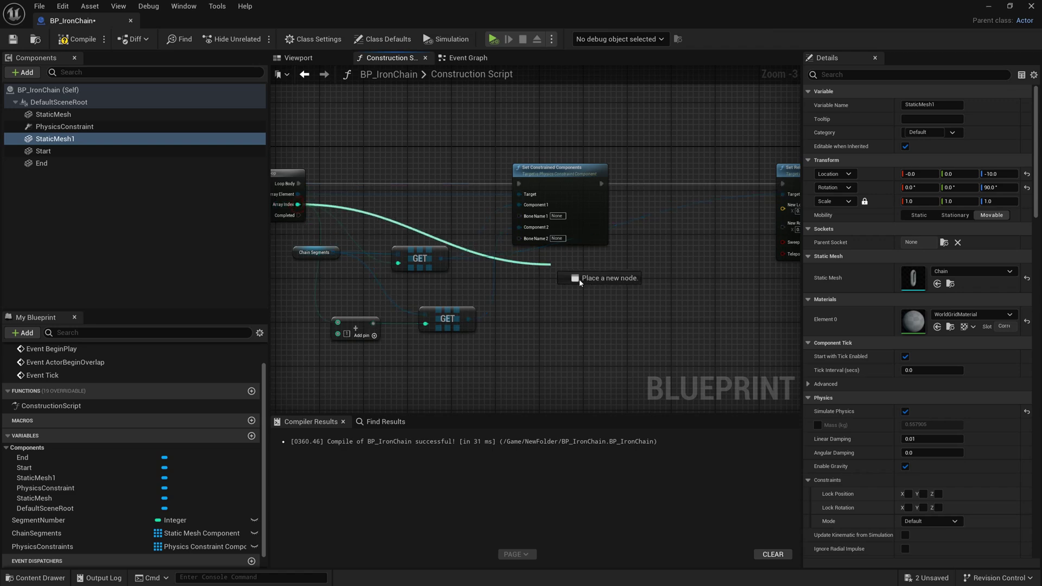
Multiply the loop's Array Index by -10
drag(297, 204, 612, 280)
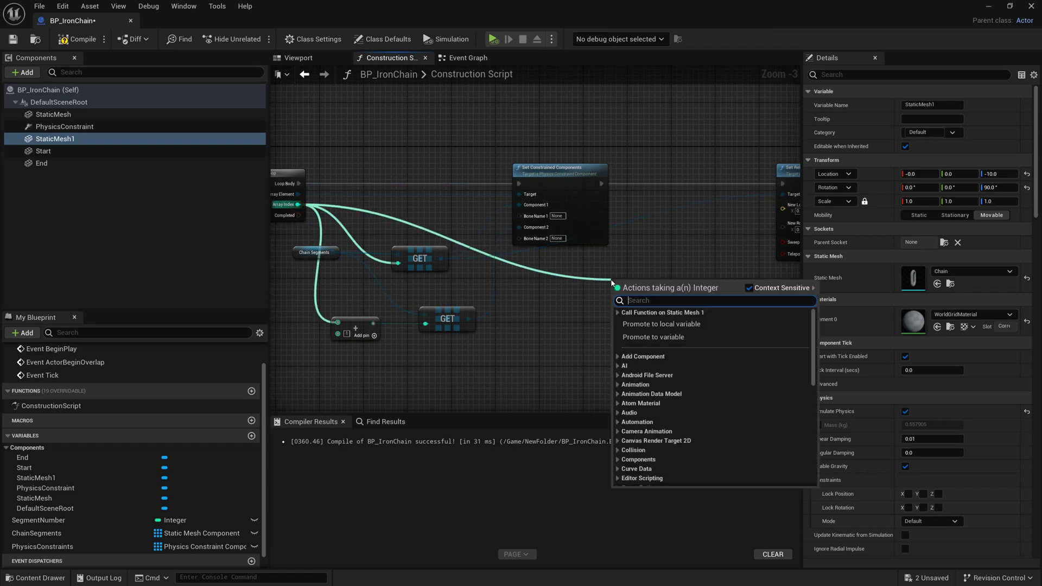
text(*)
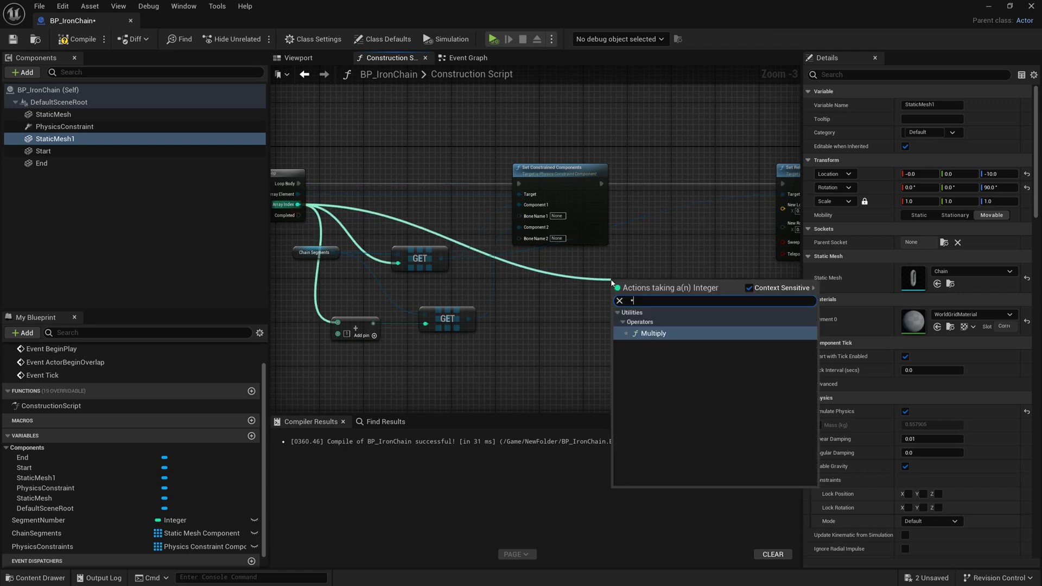
key(Return)
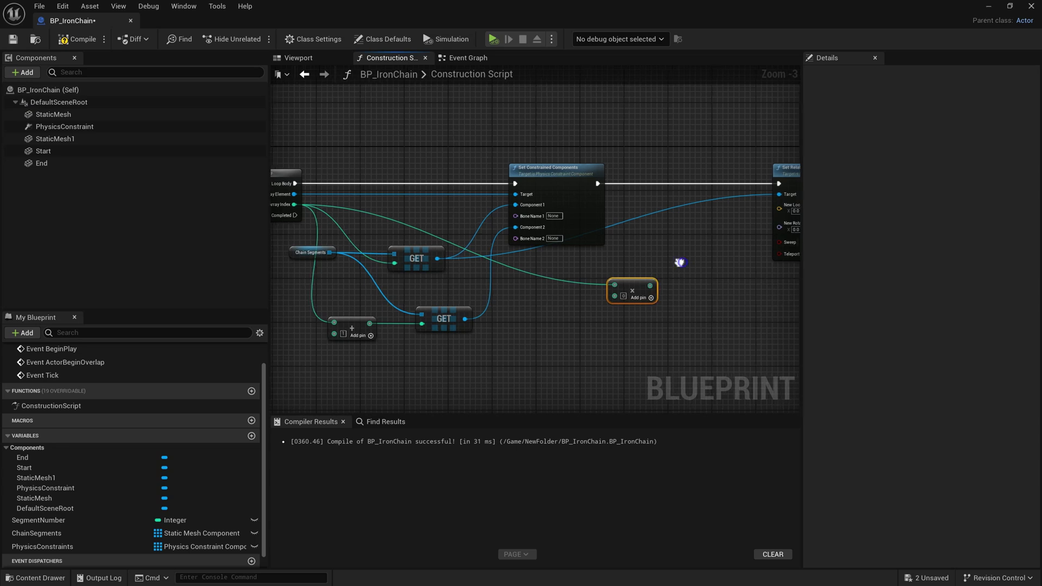
right_drag(626, 291, 604, 288)
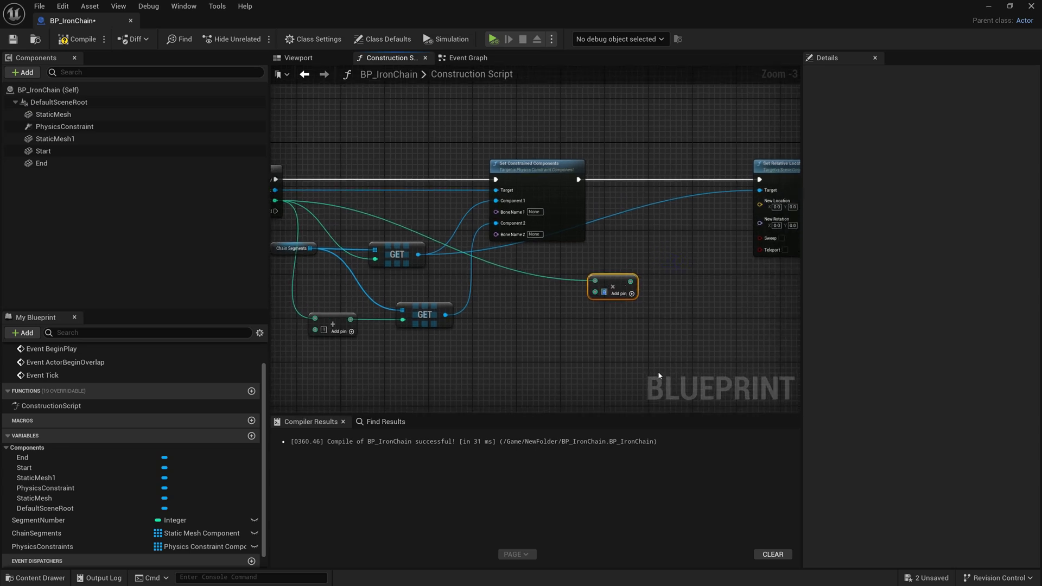
text(-10)
Feed the Multiply result into a new Add node
drag(634, 281, 664, 276)
text(+)
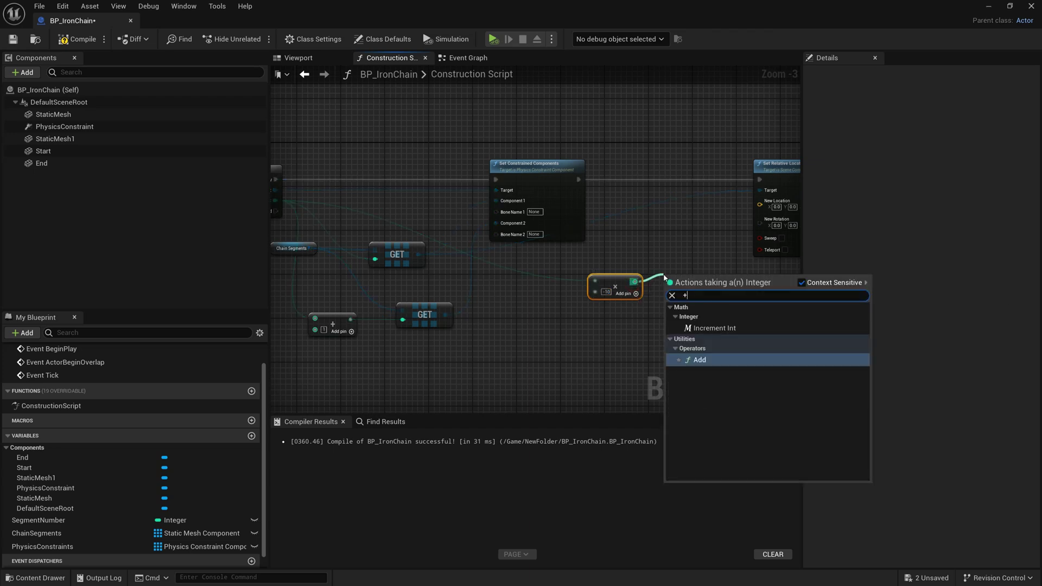
key(Return)
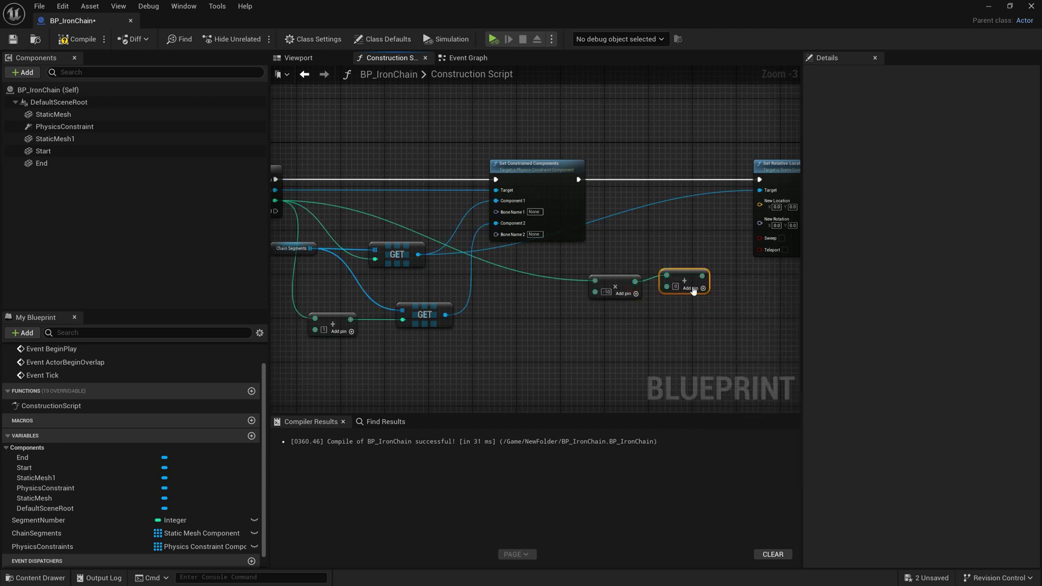
drag(702, 275, 712, 269)
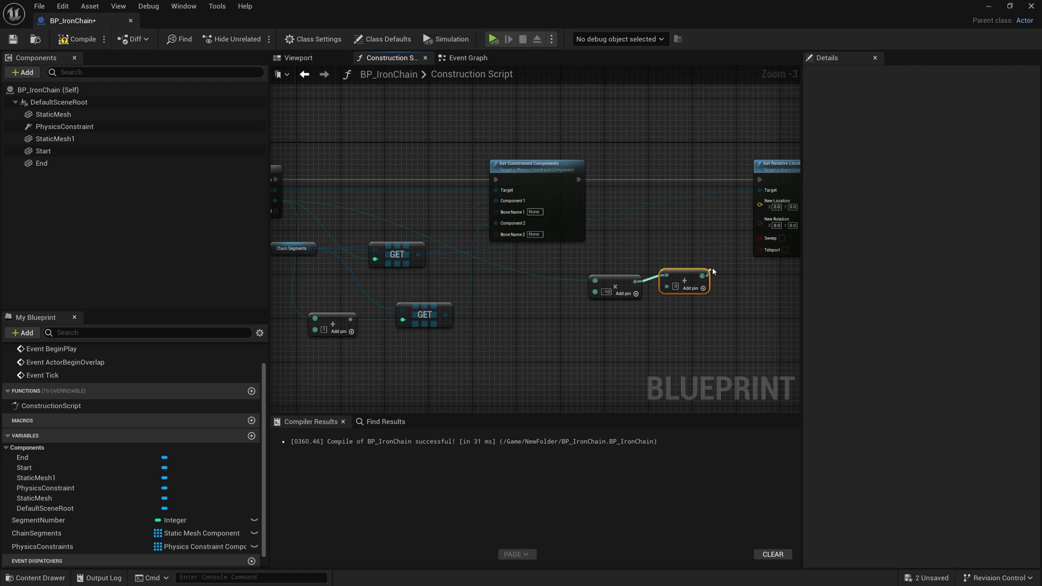
right_drag(727, 206, 548, 204)
Split New Location into X, Y, Z and drive New Location Z from the Add result
right_click(608, 202)
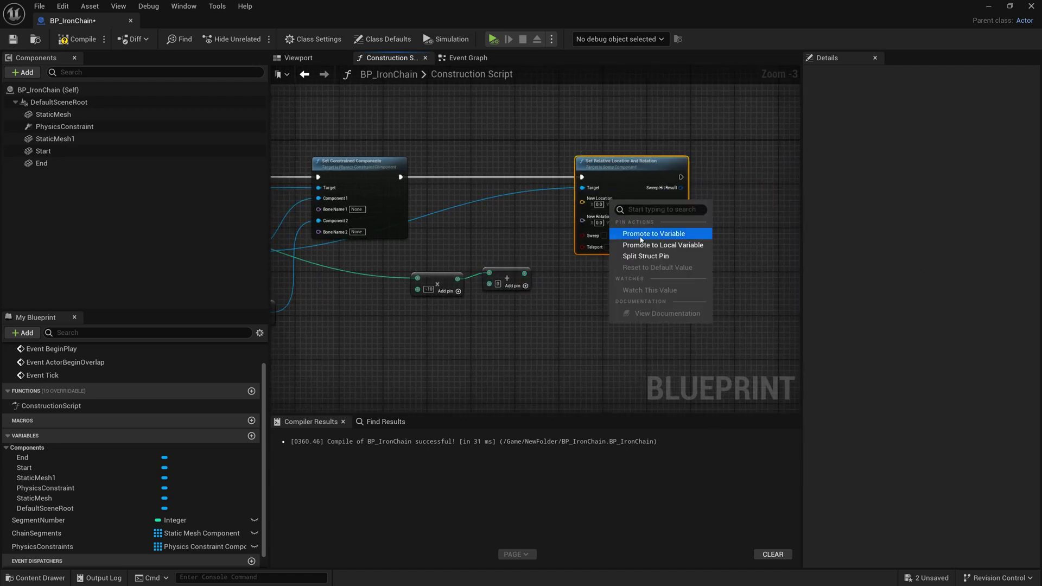
click(646, 256)
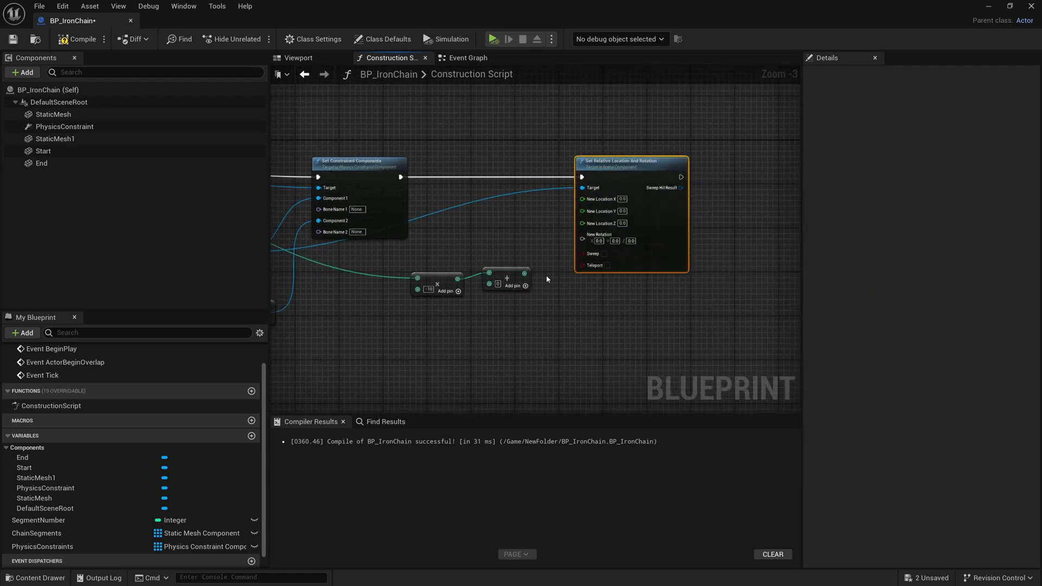
drag(524, 272, 578, 223)
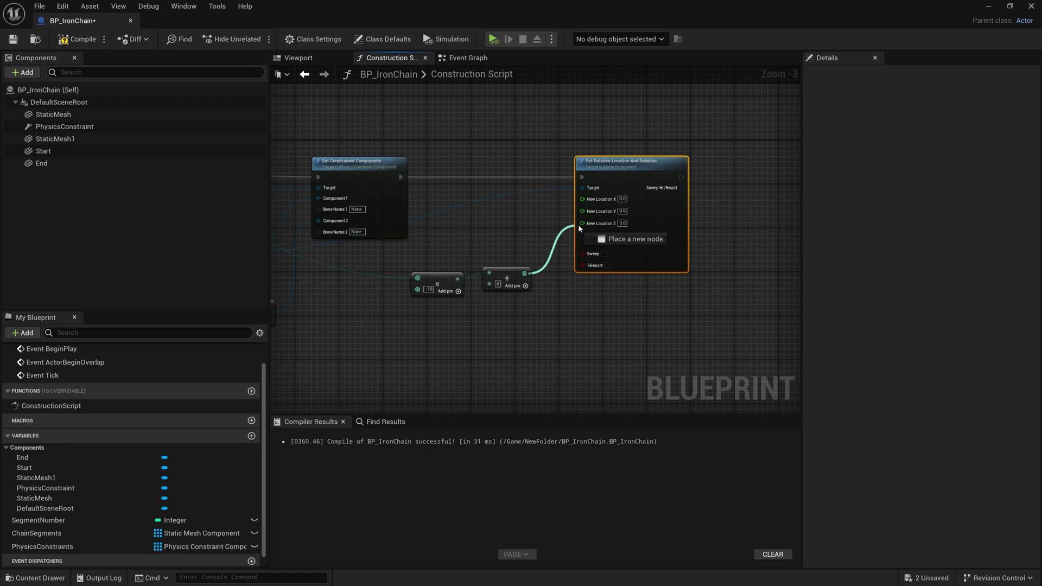
mouse_move(446, 264)
mouse_down()
mouse_move(529, 288)
mouse_move(505, 261)
mouse_up()
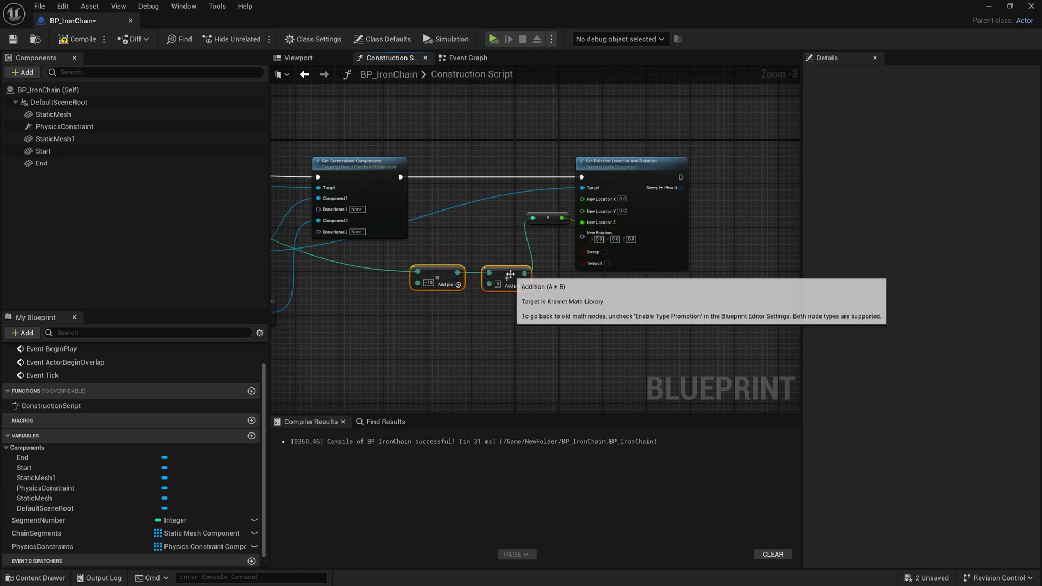
drag(548, 218, 530, 262)
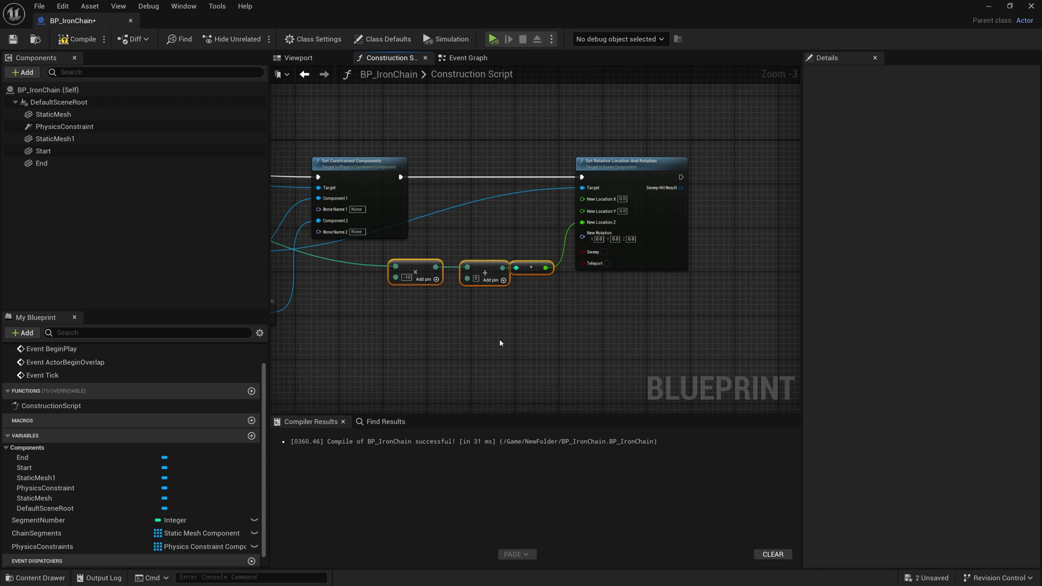
right_drag(499, 338, 609, 316)
drag(307, 187, 567, 331)
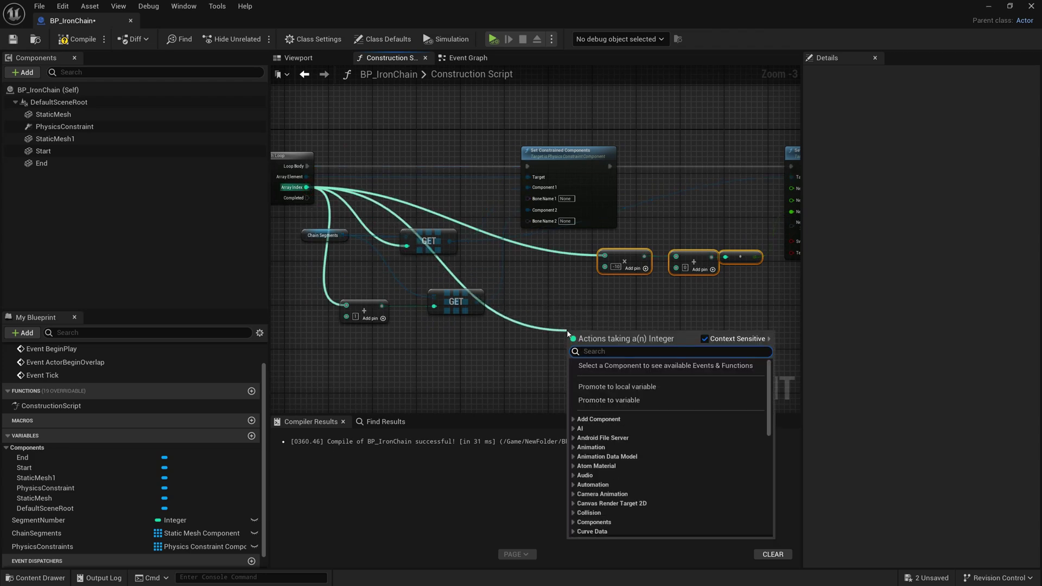
Compute the Array Index modulo 2
text(%)
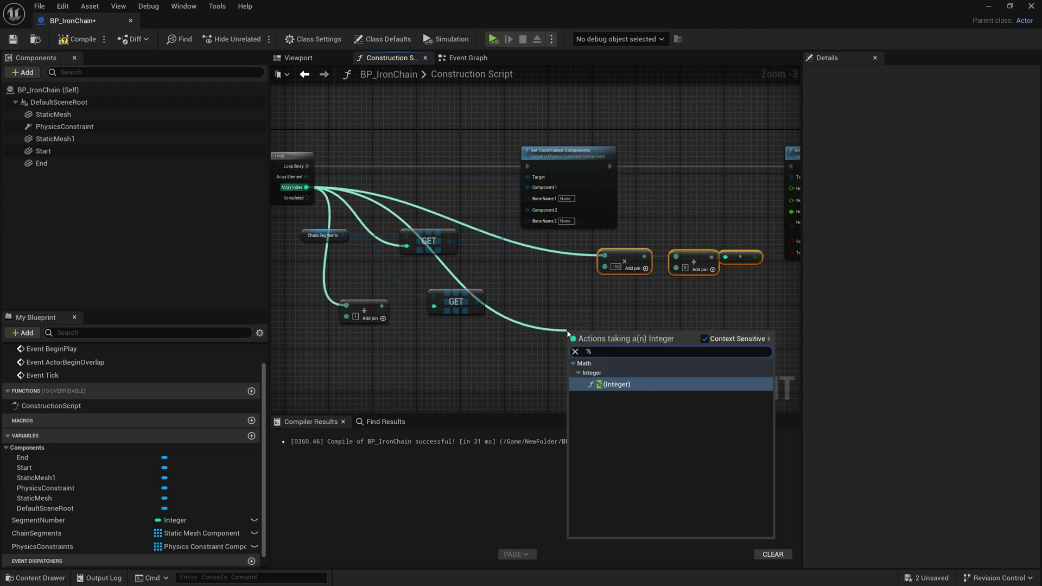
key(Return)
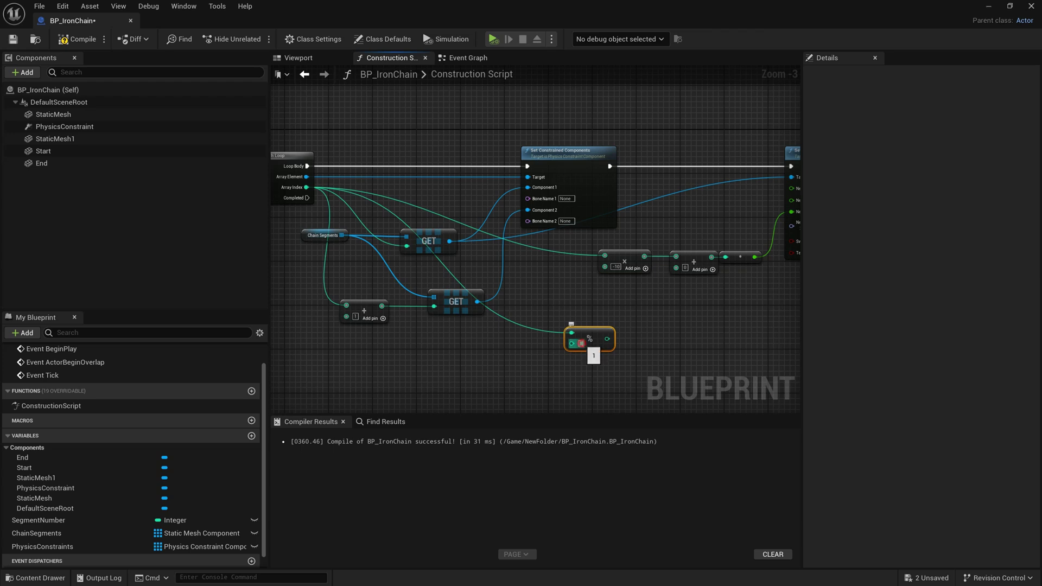
text(2)
click(624, 331)
Compare the modulo result with an == node and straighten the nodes
right_drag(606, 333, 452, 320)
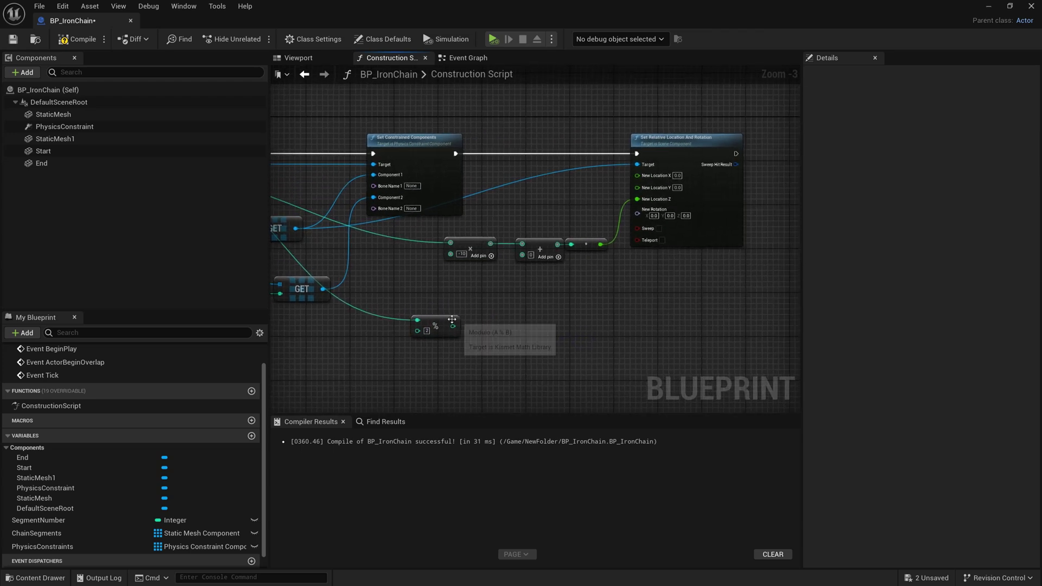
drag(454, 326, 503, 329)
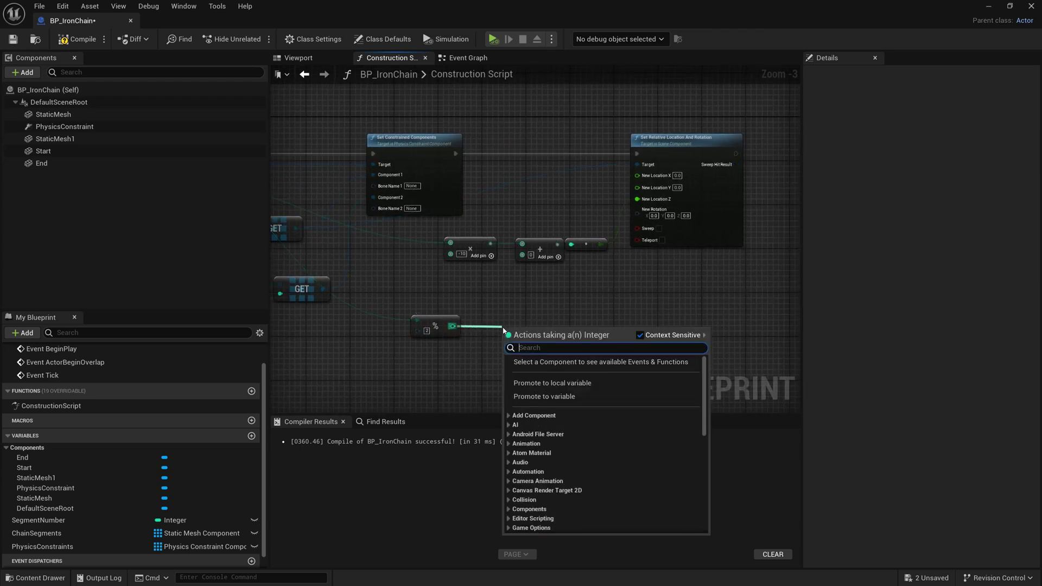
text(==)
key(Return)
click(417, 300)
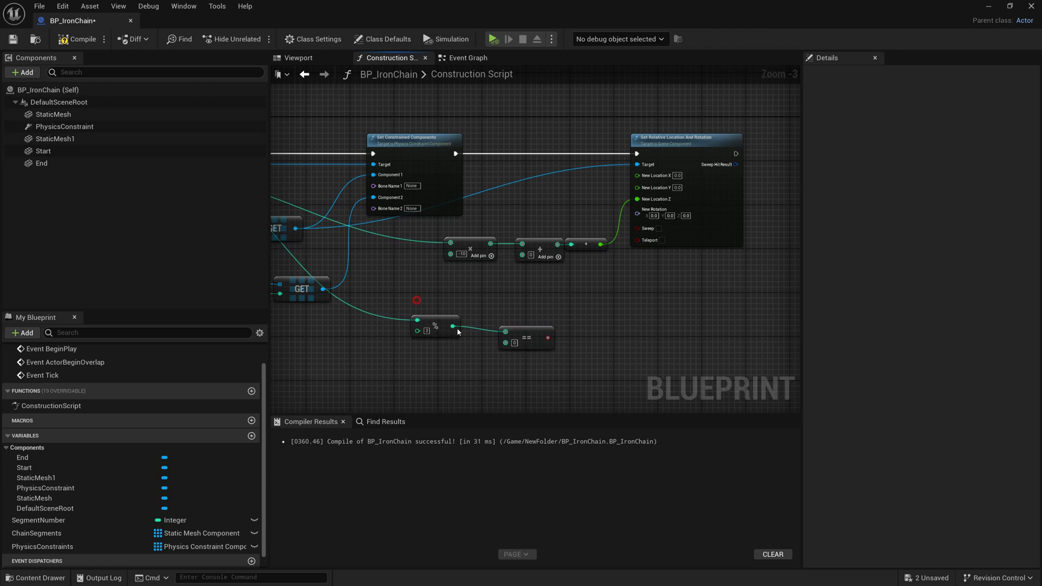
mouse_move(458, 332)
mouse_down()
mouse_move(528, 357)
mouse_move(603, 338)
mouse_up()
key(q)
Add a Select Float driven by the comparison, with B set to 90
text(se)
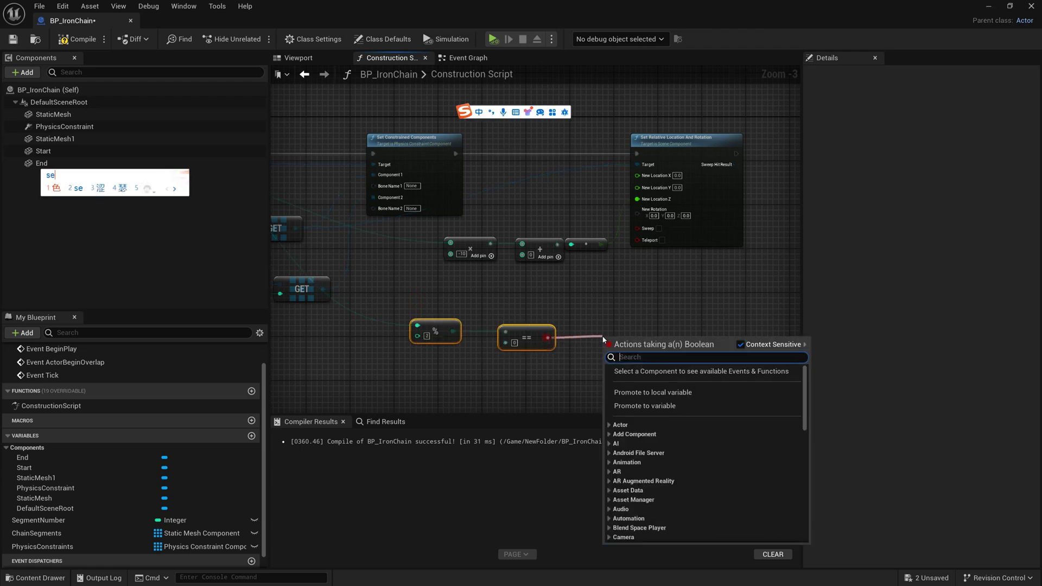
text(le)
key(Return)
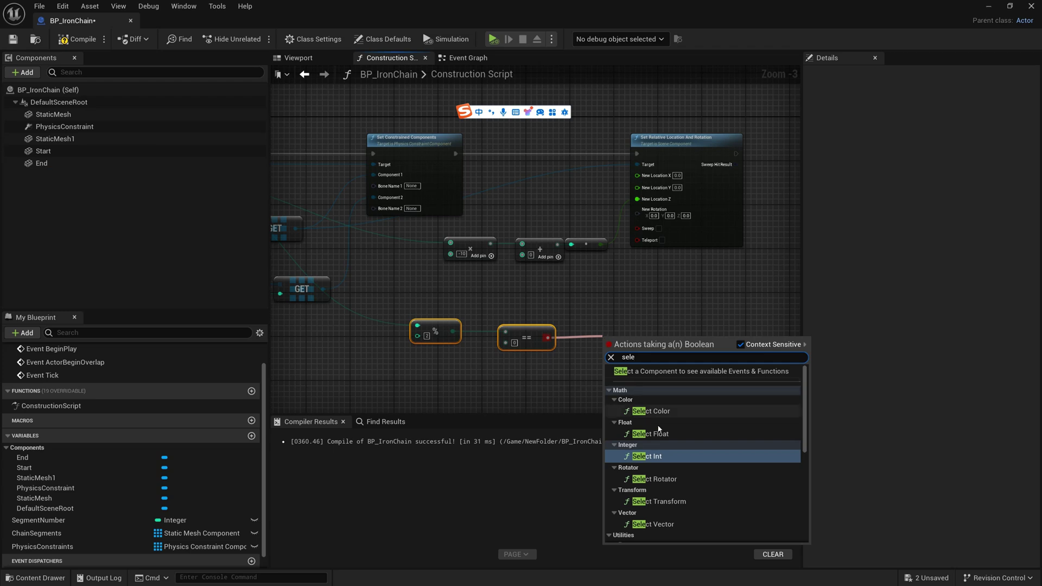
click(650, 433)
right_drag(686, 305, 511, 291)
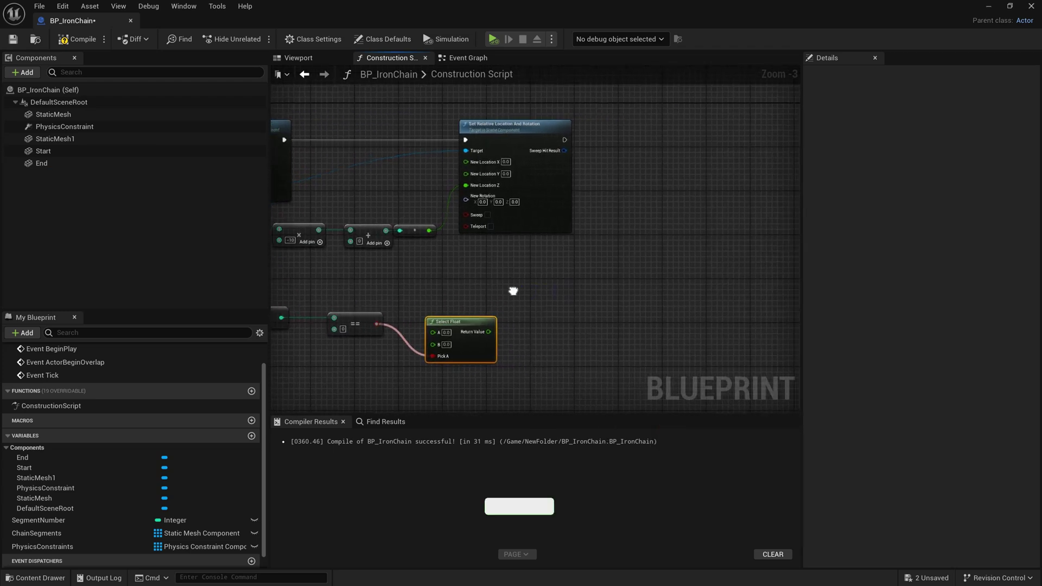
click(445, 345)
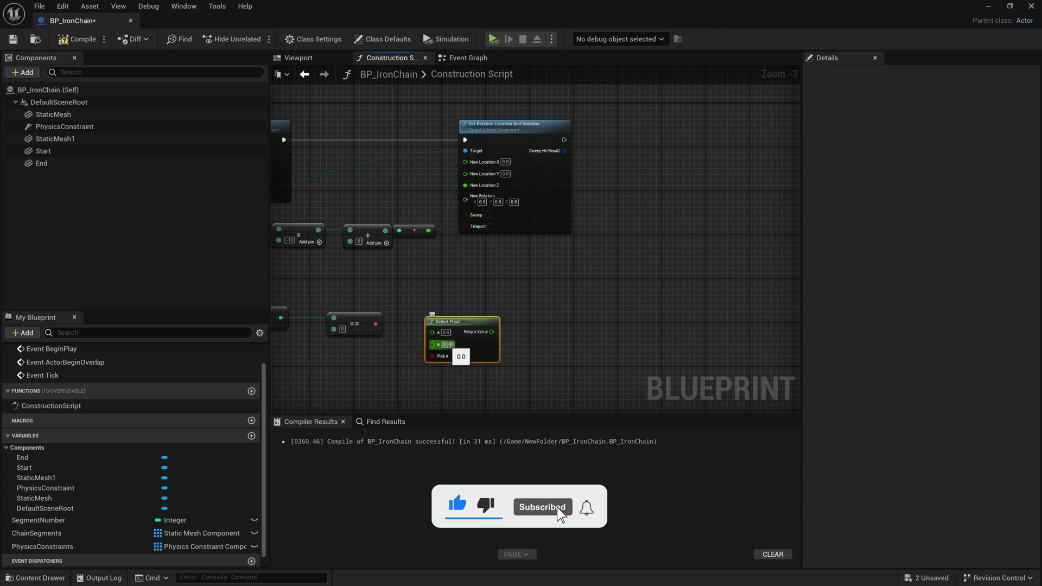
text(90)
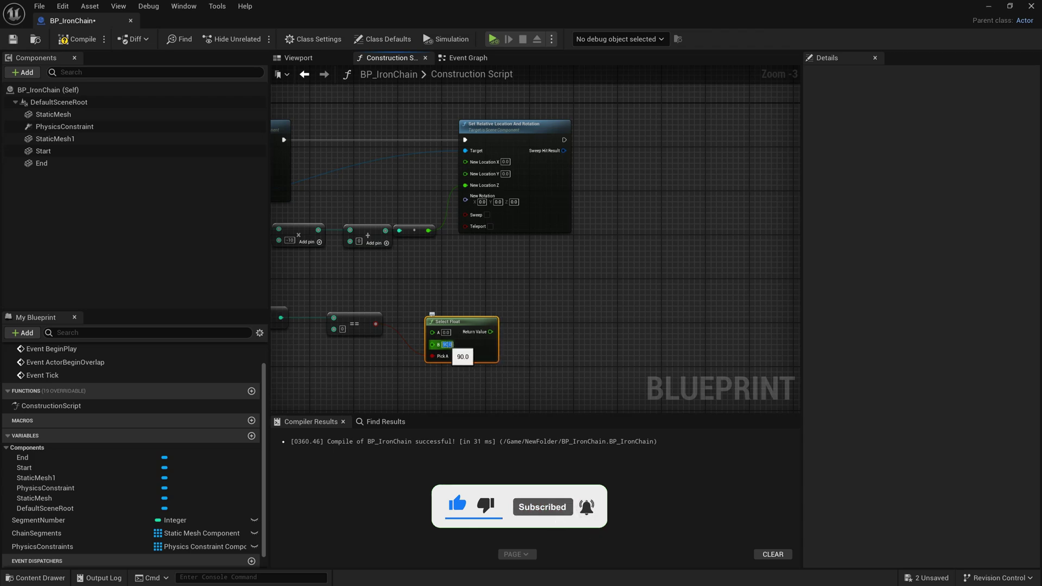
key(Return)
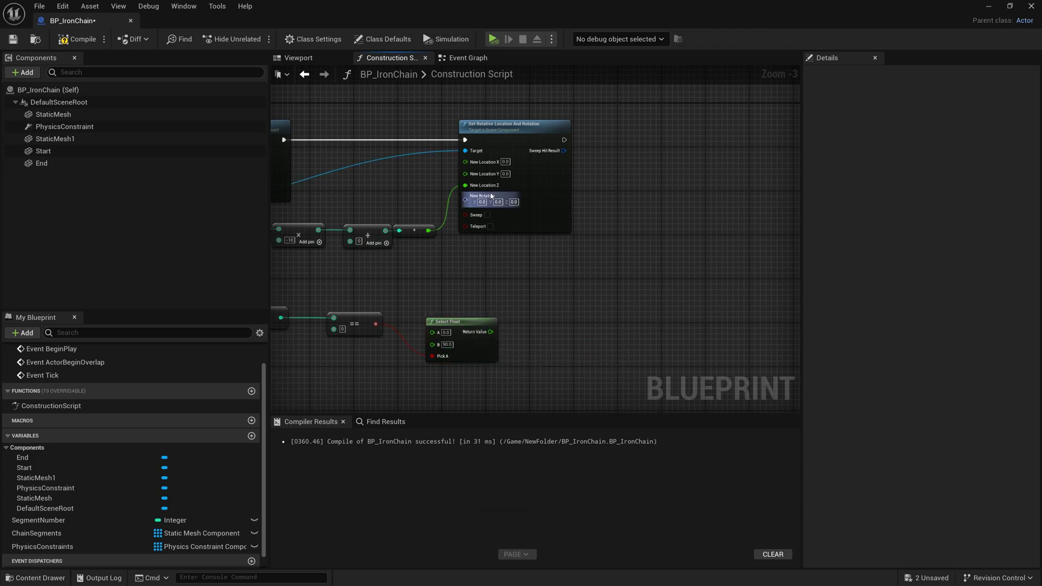
Split New Rotation and wire the Select Float result into Yaw (Z)
right_click(482, 199)
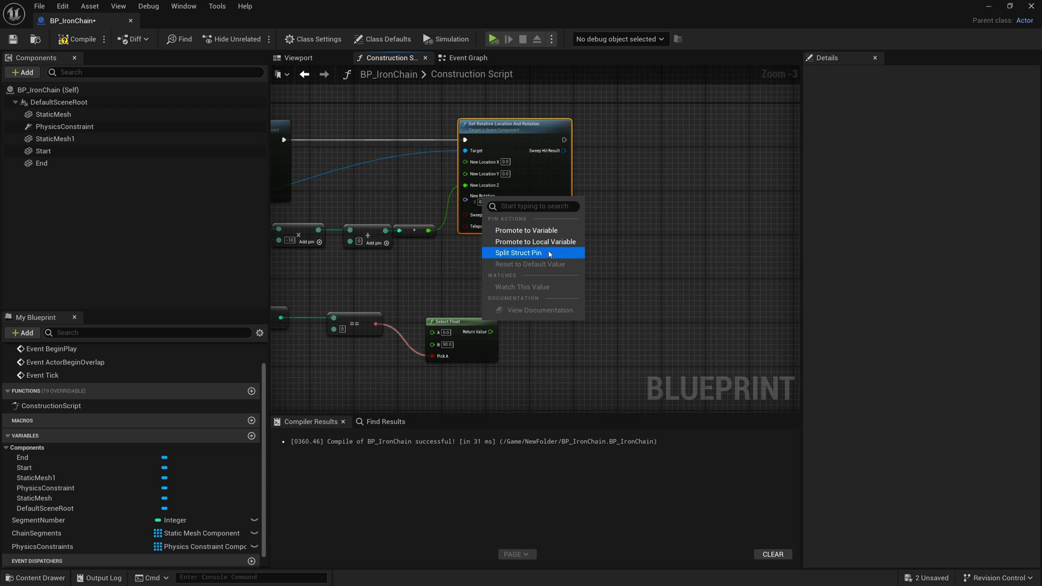
click(543, 253)
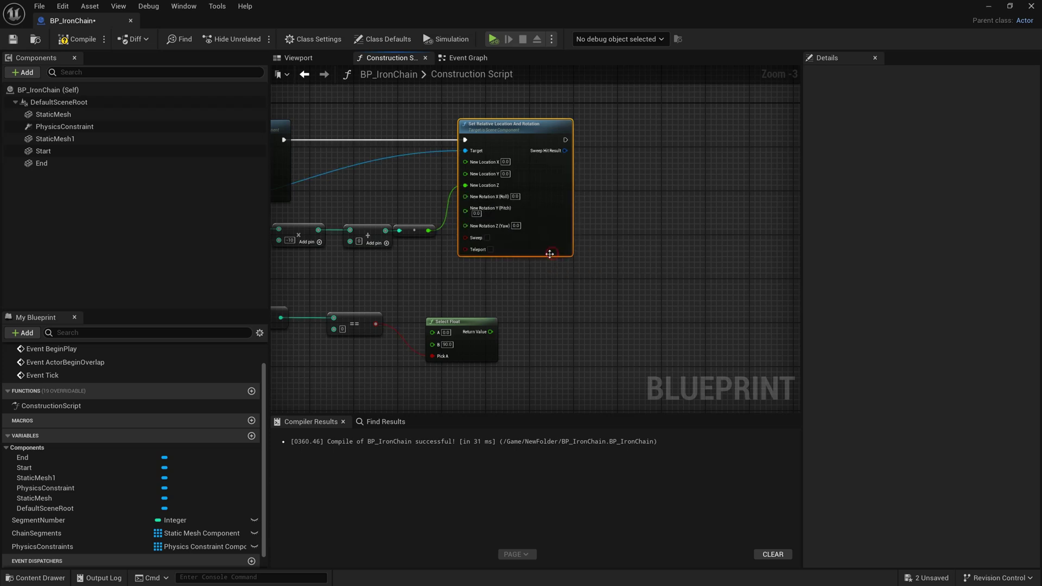
click(76, 139)
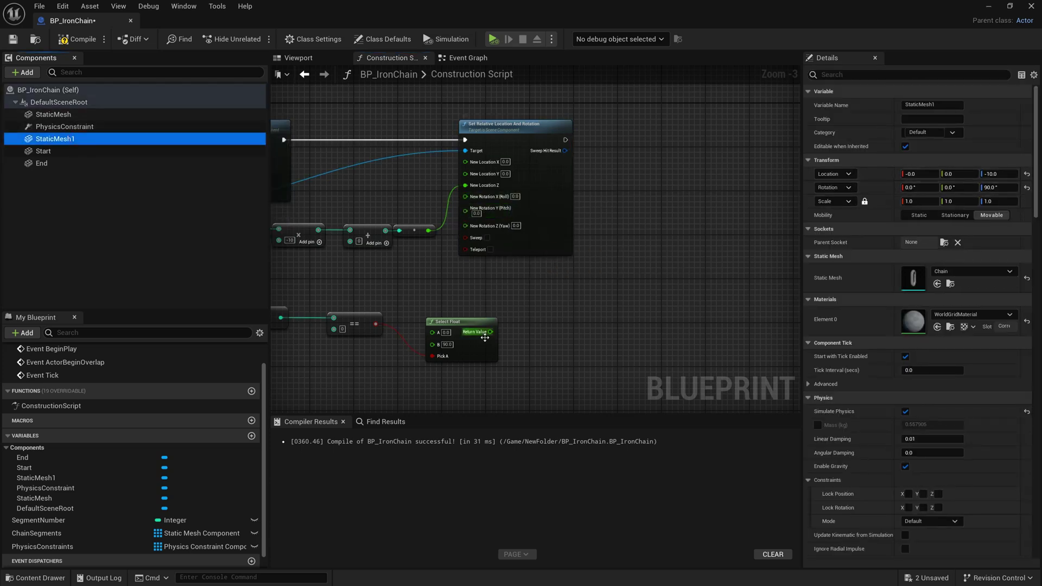
drag(491, 331, 465, 226)
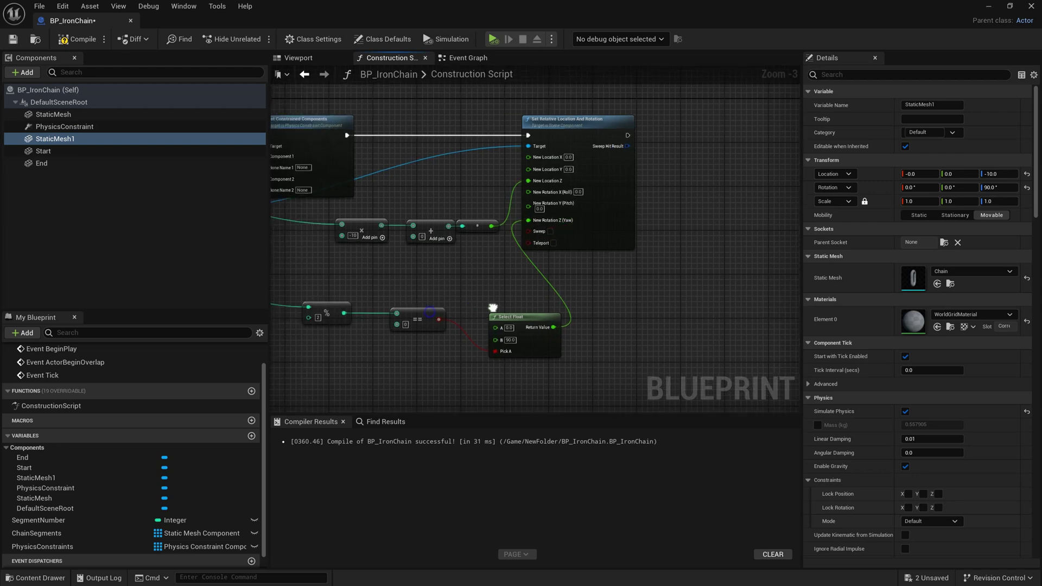
right_drag(417, 310, 494, 302)
drag(332, 266, 546, 352)
drag(550, 294, 495, 293)
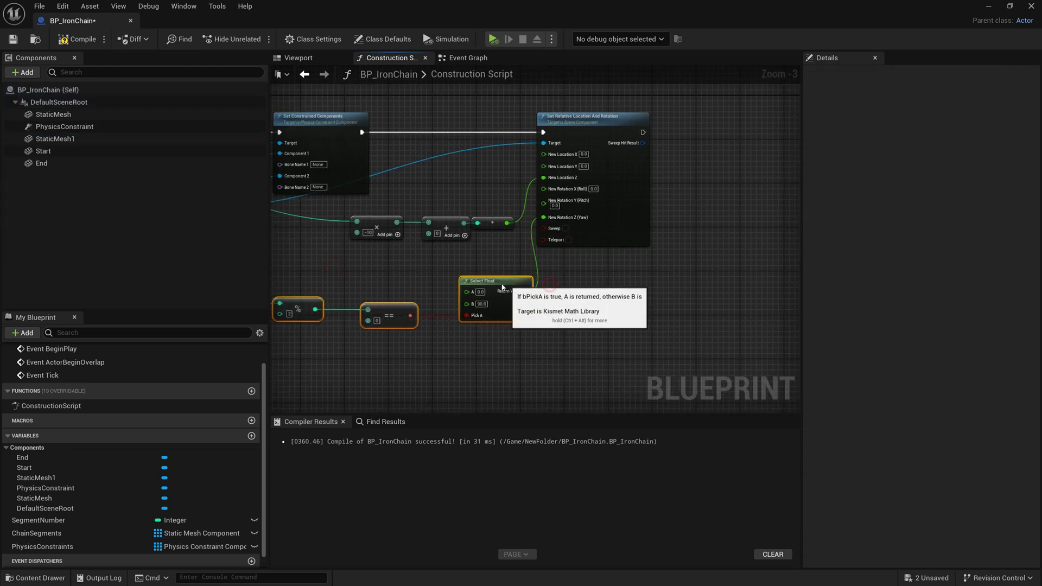
Check the chain links in the viewport, then reselect the location-and-rotation setter
click(301, 58)
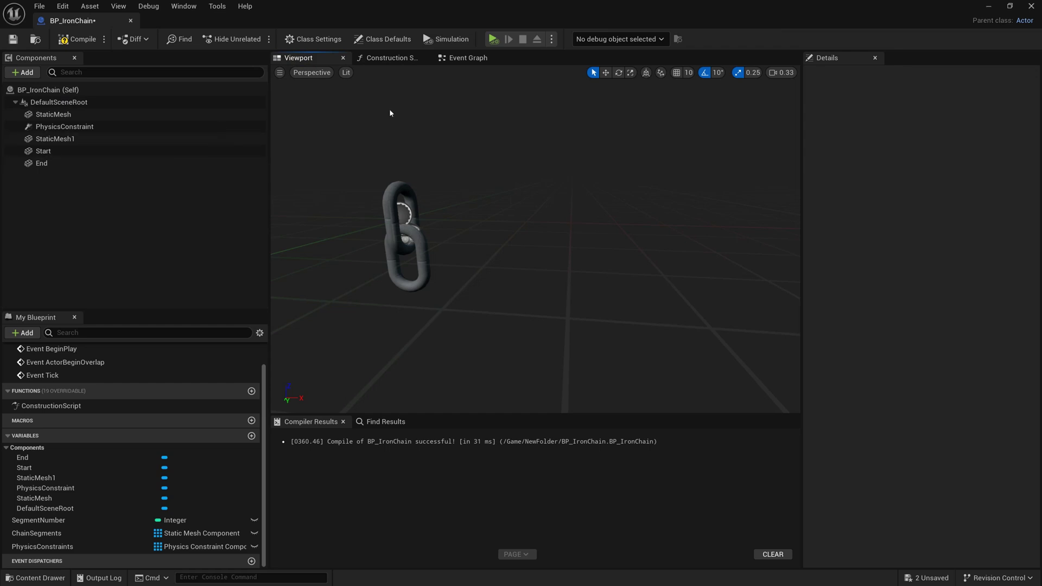
click(460, 63)
click(388, 58)
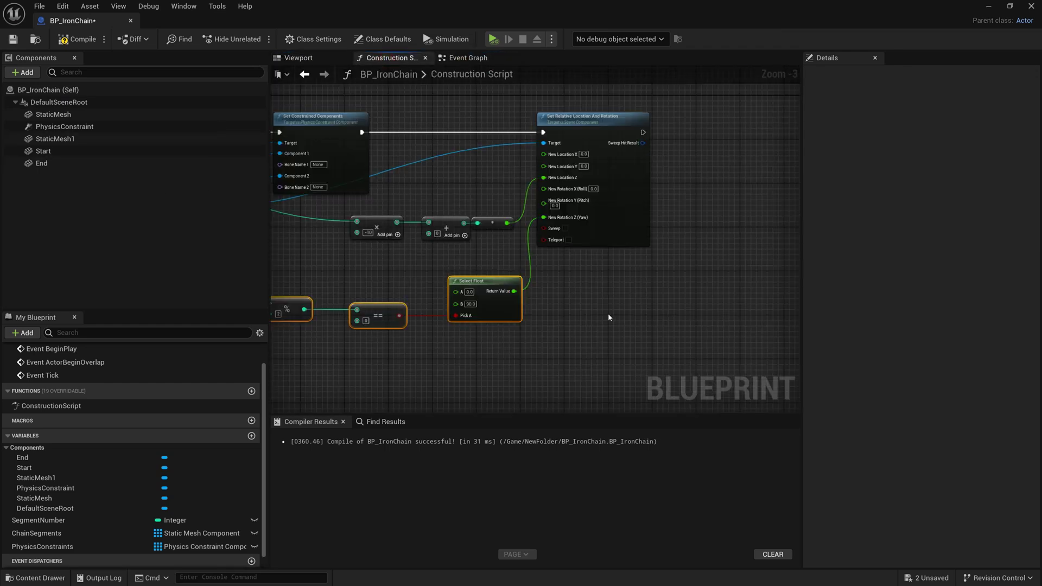
right_drag(629, 311, 545, 323)
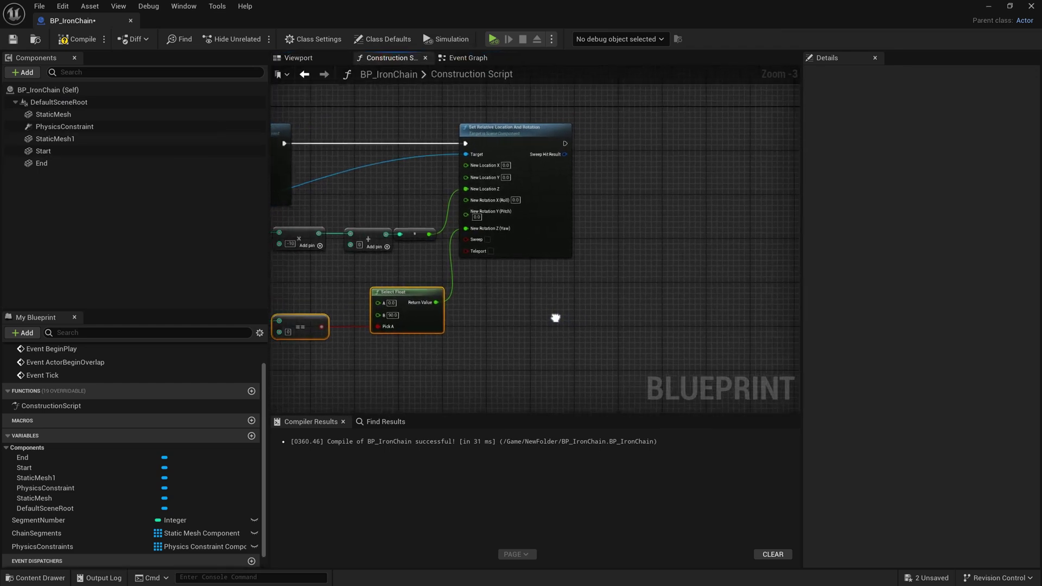
drag(616, 302, 496, 128)
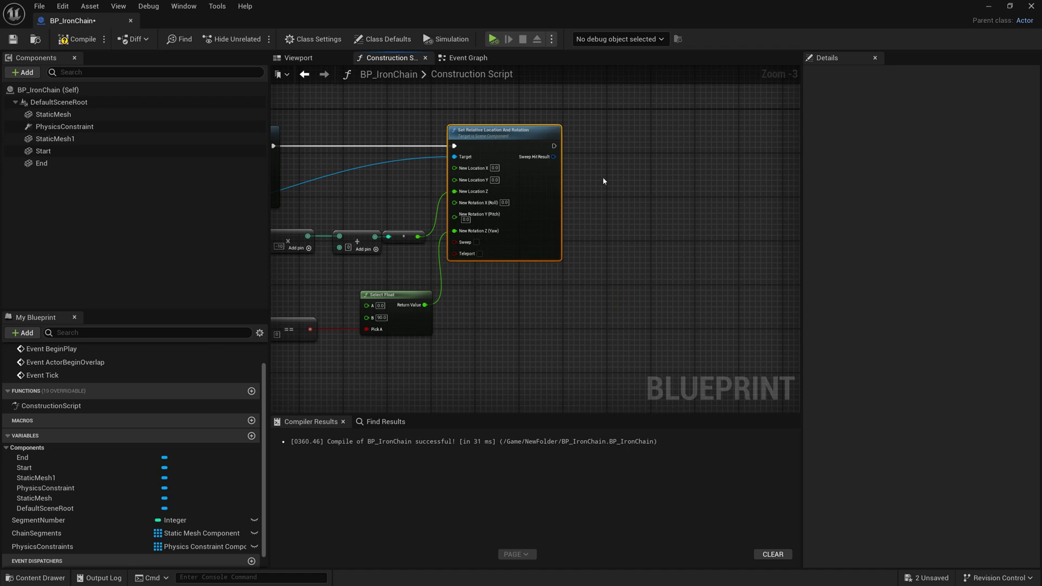
Duplicate the setter, chain it after the original, and feed Select Float into its Yaw
key(ctrl+c)
key(ctrl+v)
drag(554, 145, 694, 172)
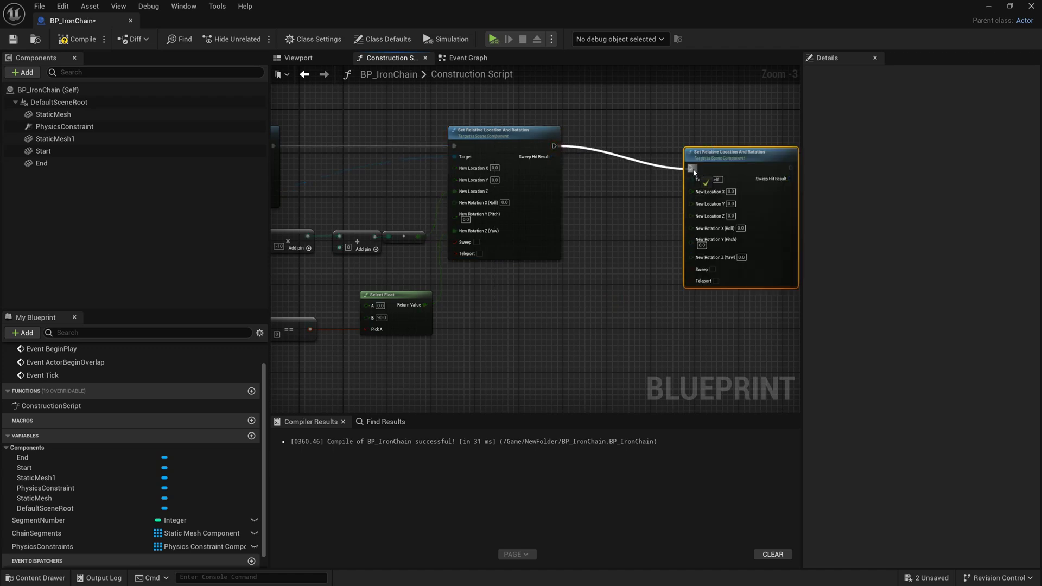
right_drag(693, 173, 549, 196)
drag(601, 182, 679, 156)
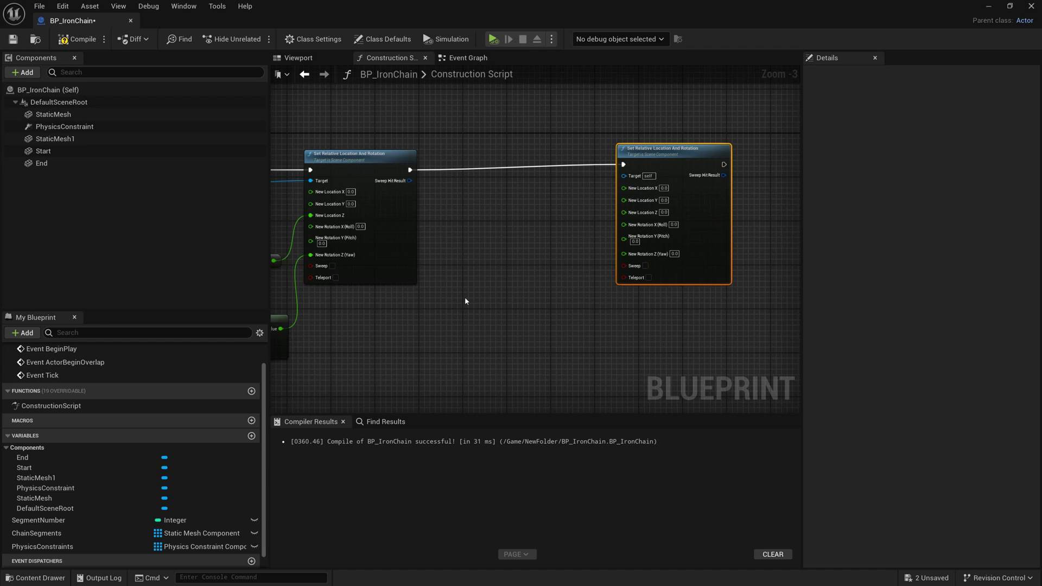
drag(281, 328, 693, 255)
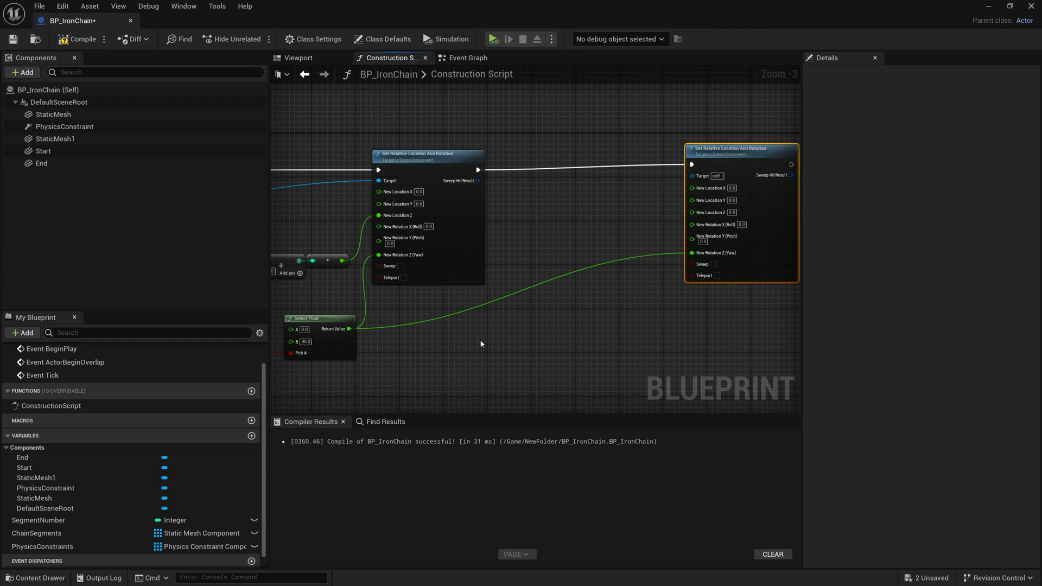
Multiply the loop's Array Index for the copy's Z offset
right_drag(462, 350, 633, 337)
right_drag(319, 304, 579, 297)
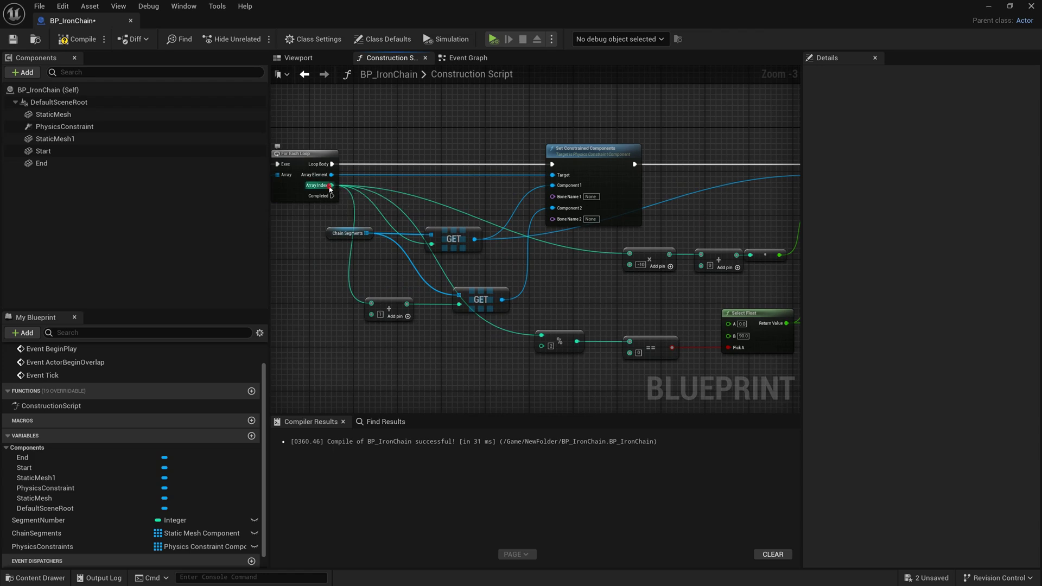
mouse_move(330, 186)
mouse_down()
mouse_move(667, 224)
mouse_move(594, 221)
mouse_move(593, 207)
mouse_up()
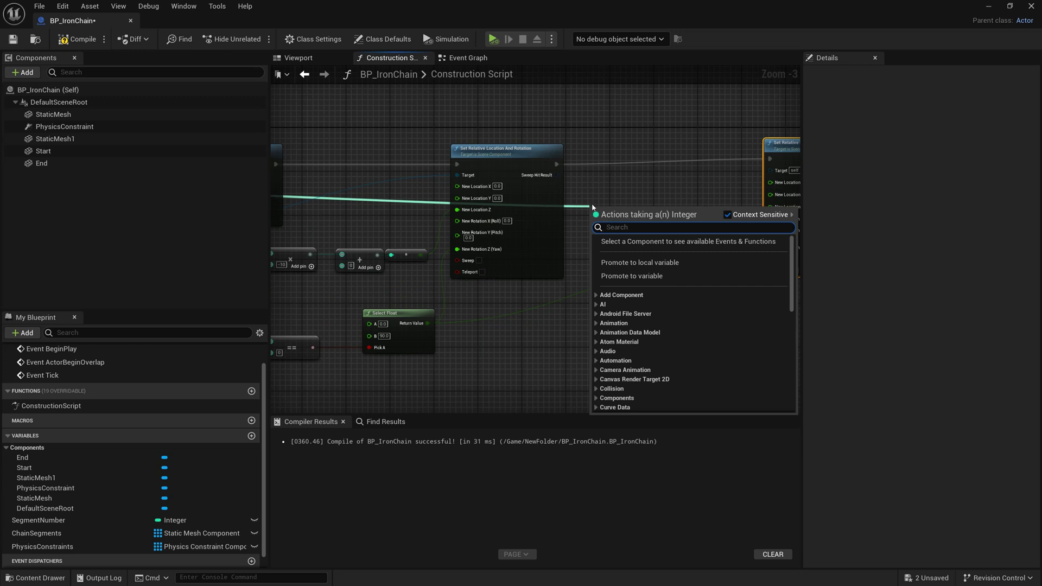
text(*)
key(Return)
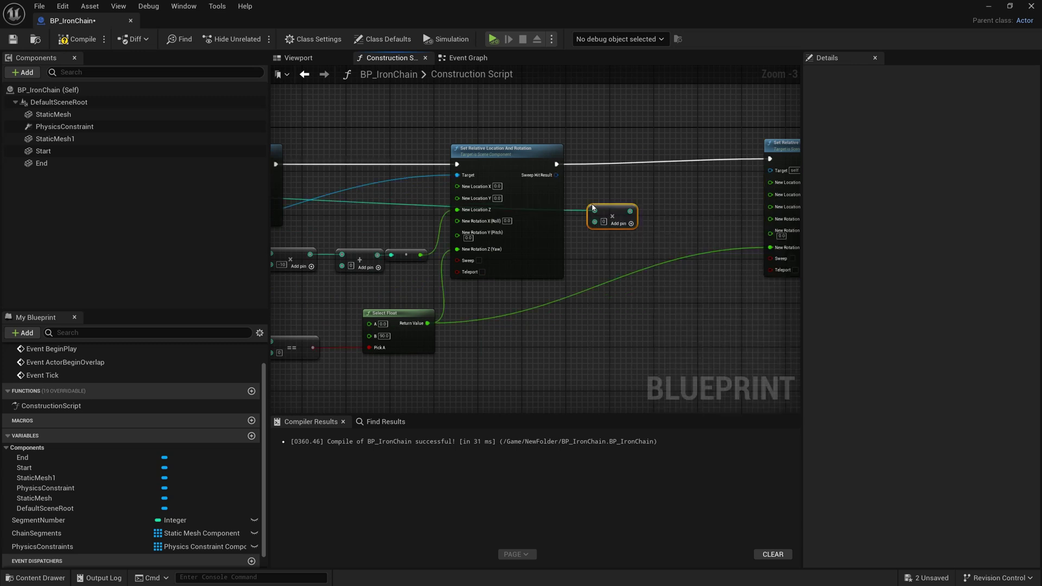
Add to the product and wire the sum into the copy's New Location Z
drag(630, 210, 659, 212)
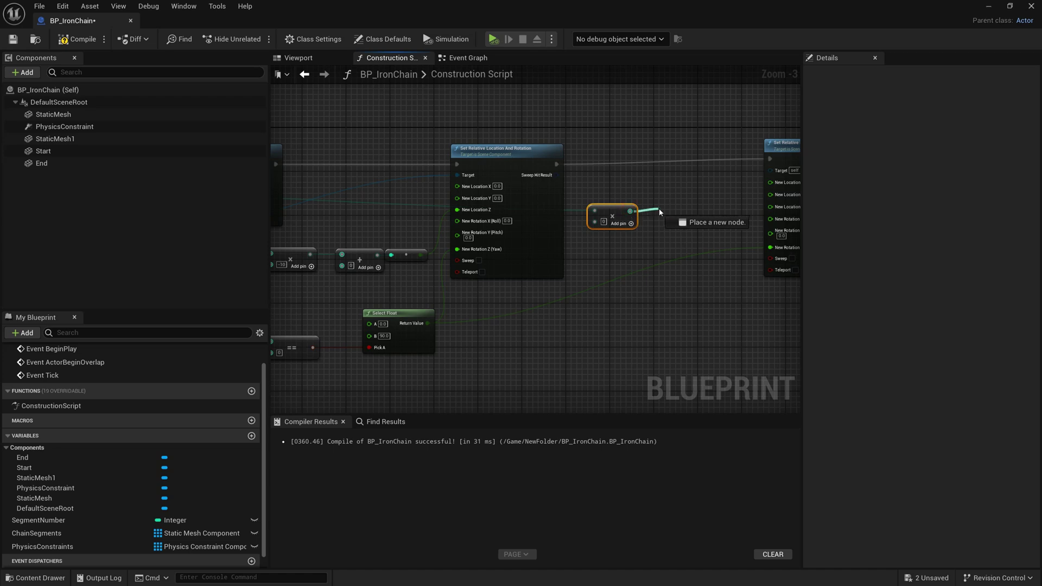
text(+)
key(Return)
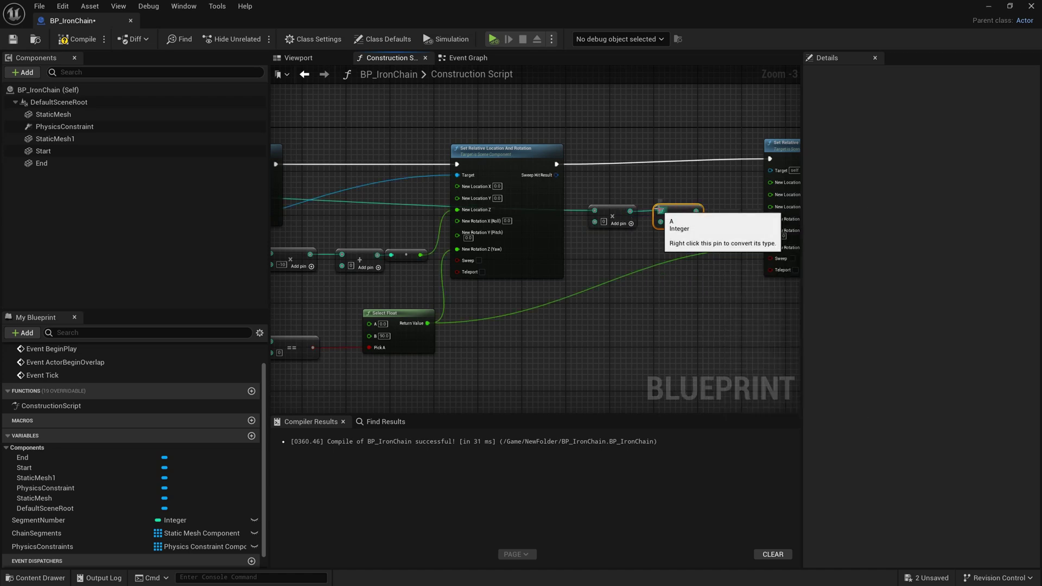
mouse_move(696, 212)
mouse_down()
mouse_move(848, 185)
mouse_move(476, 206)
mouse_up()
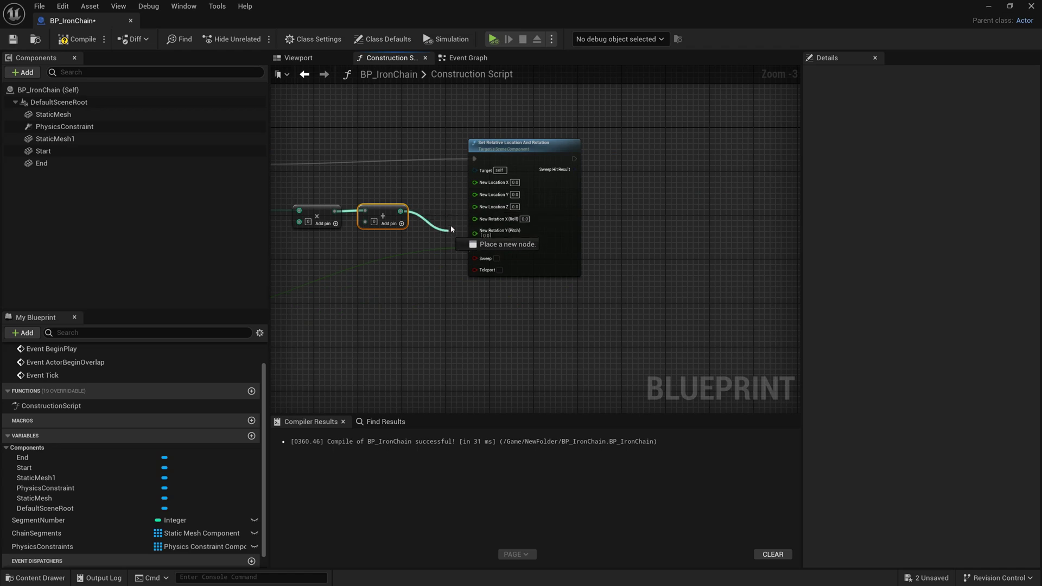
right_drag(351, 208, 574, 234)
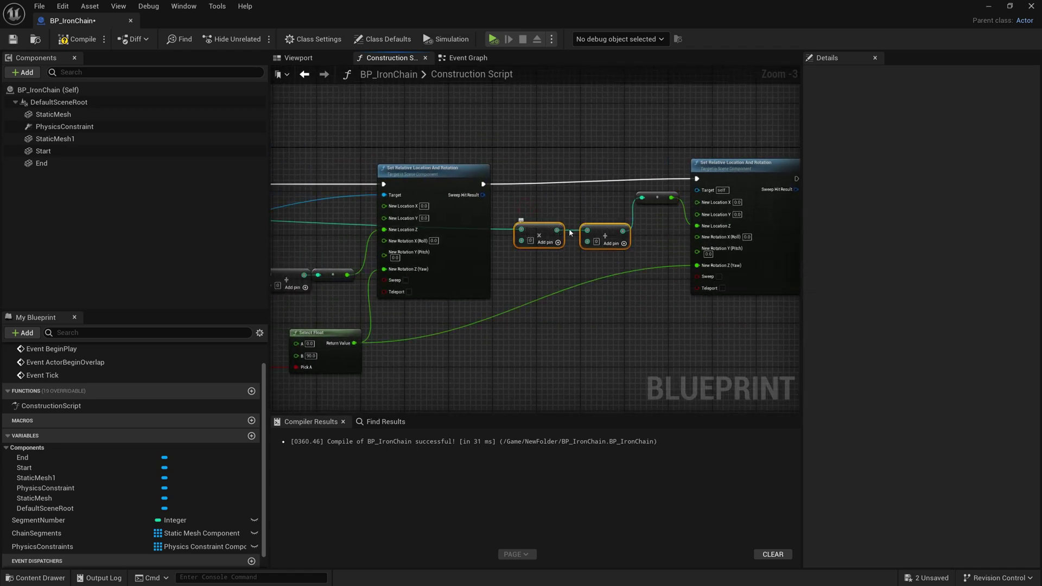
click(329, 60)
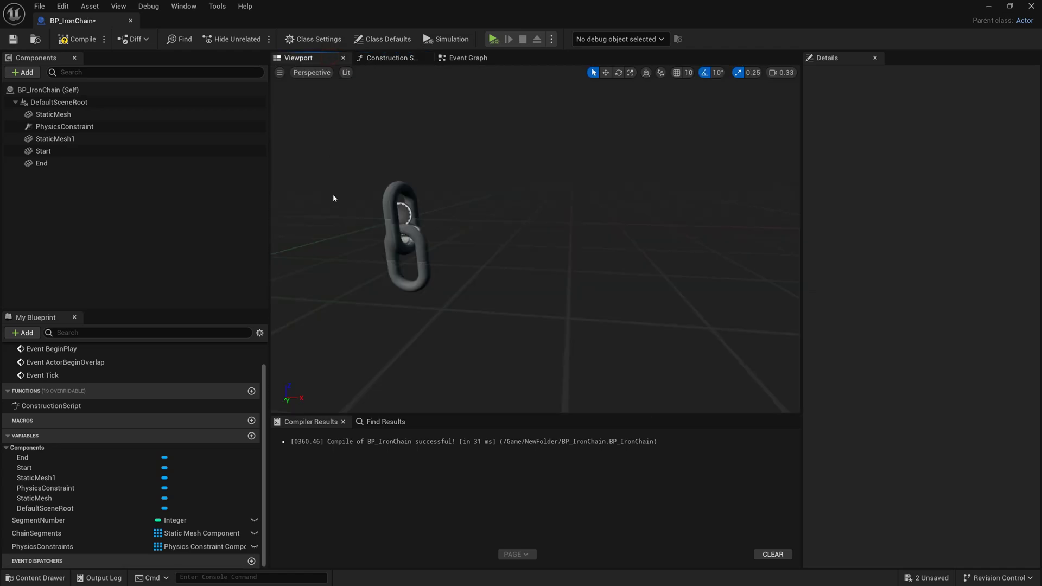
click(105, 139)
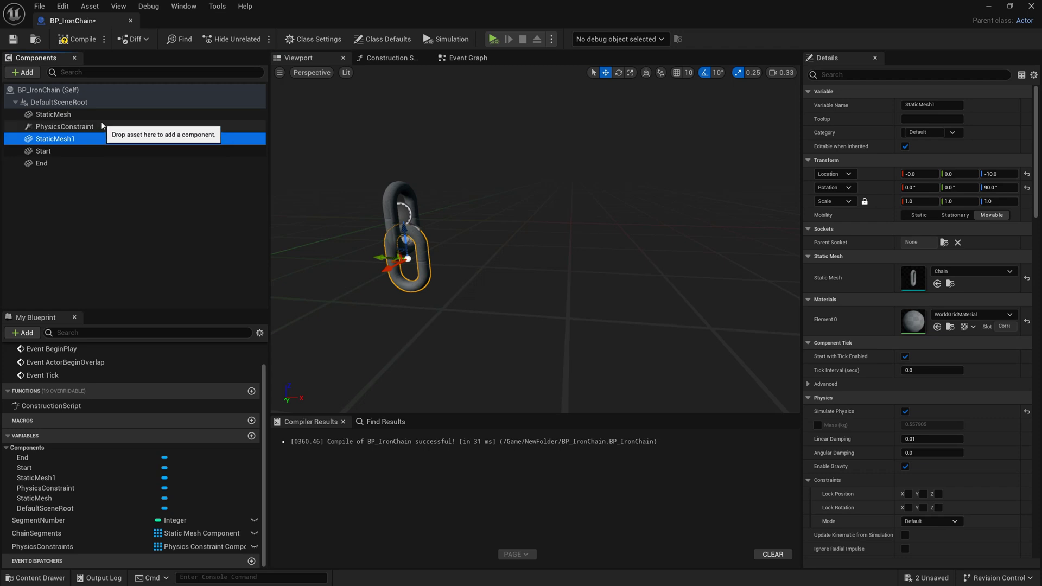
click(108, 127)
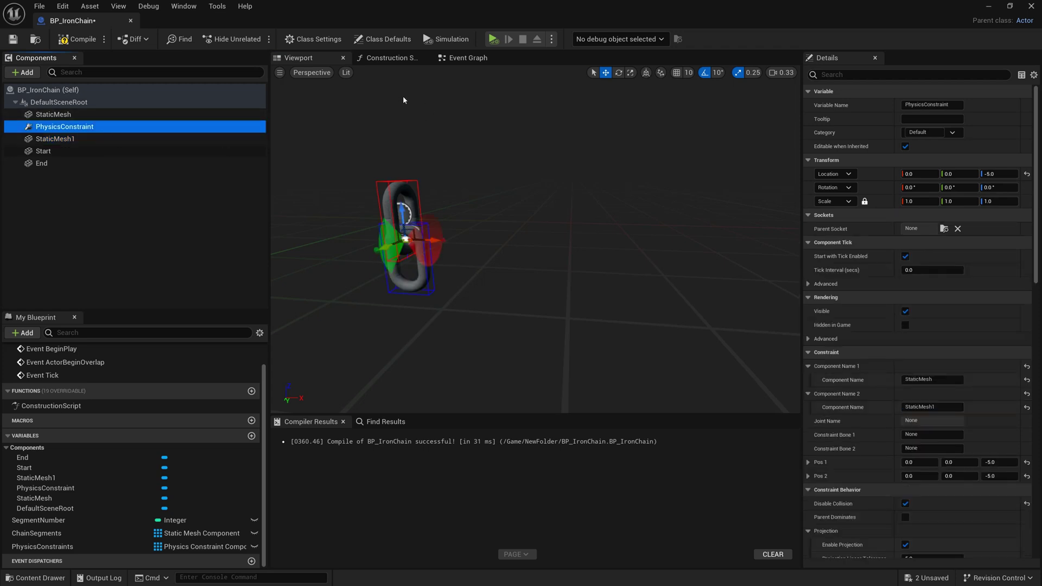
click(460, 61)
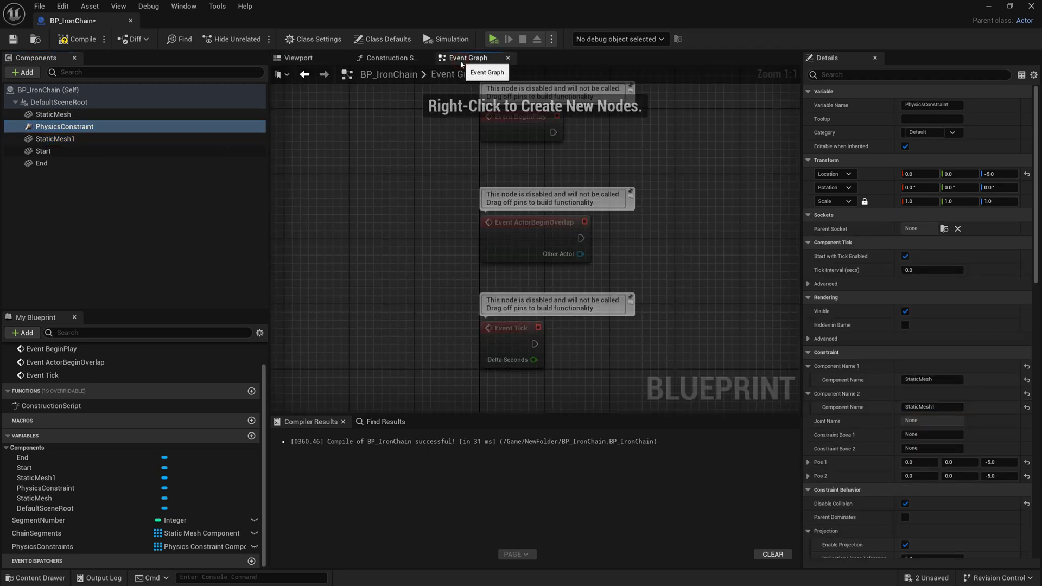
click(388, 61)
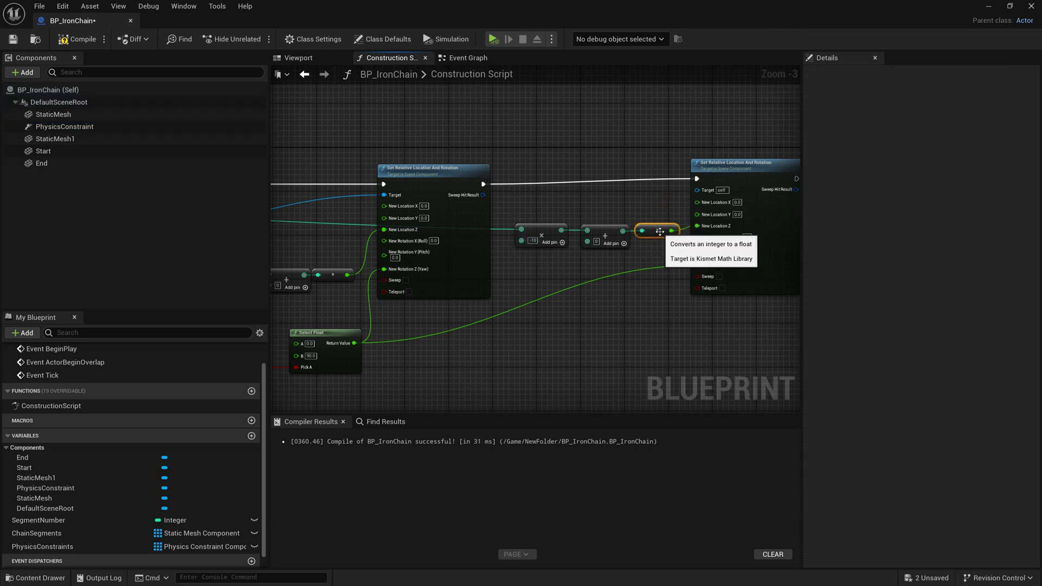
right_drag(558, 290, 523, 300)
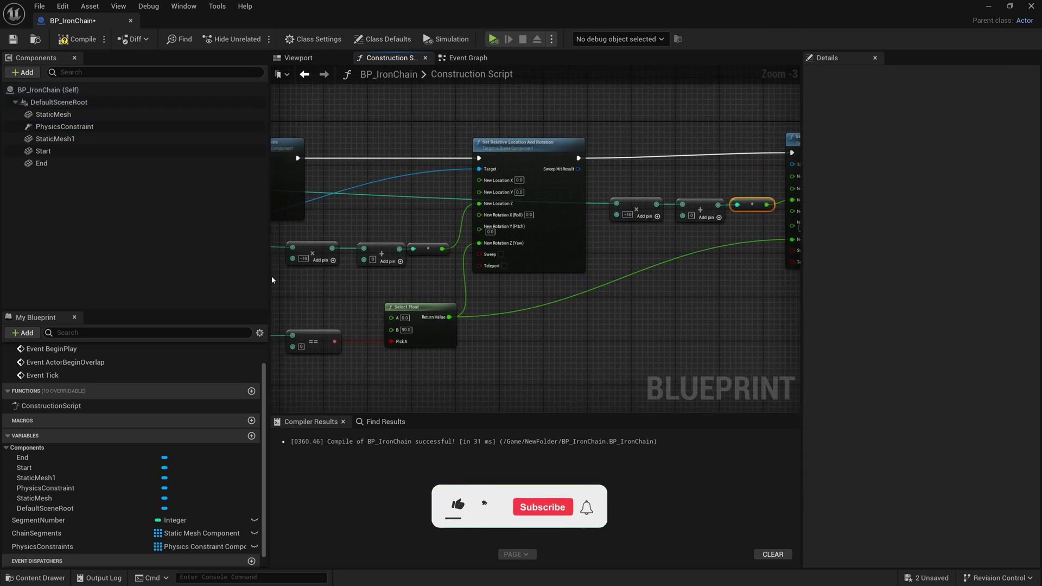
scroll(334, 301, down, 7)
scroll(365, 260, up, 3)
right_drag(365, 260, 437, 259)
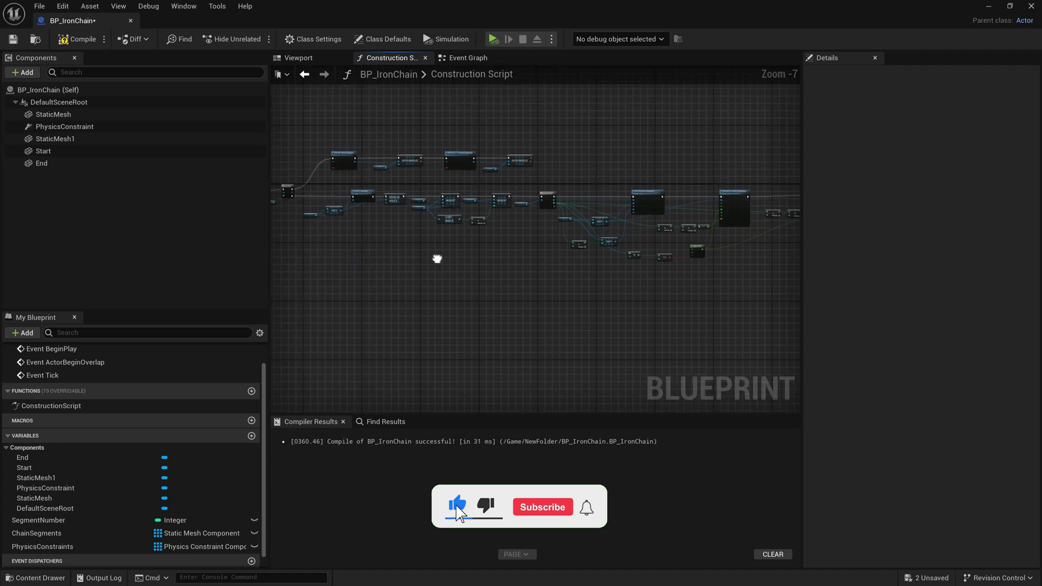
scroll(541, 262, up, 3)
scroll(541, 263, up, 2)
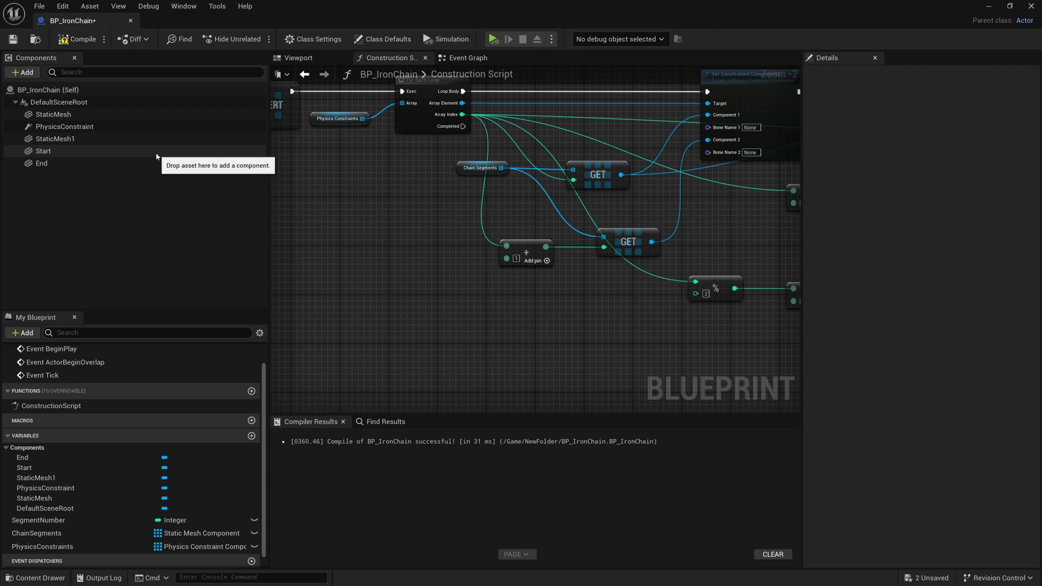
click(298, 58)
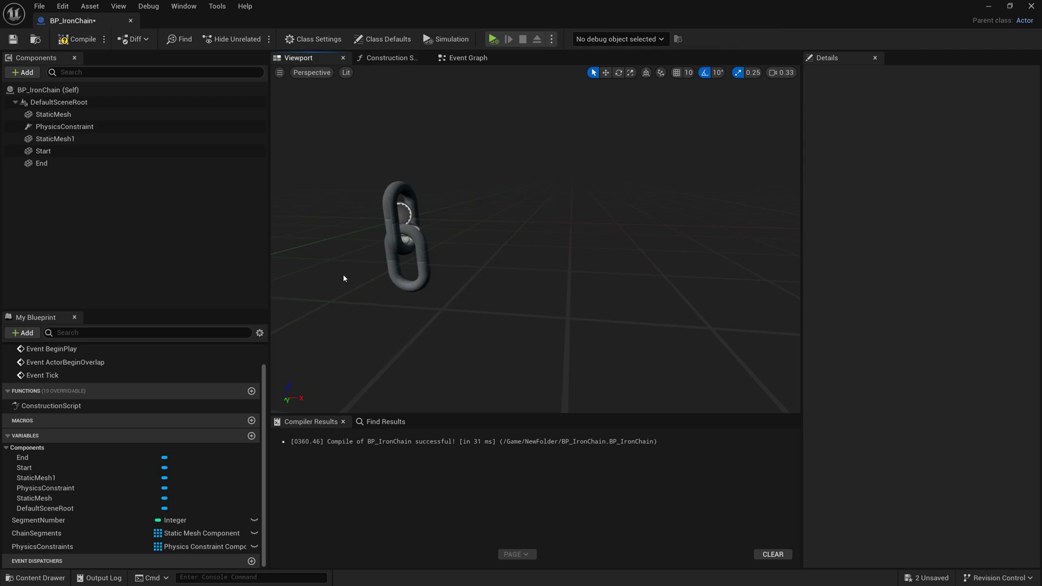
Give the End component the EditorSphere static mesh
click(41, 163)
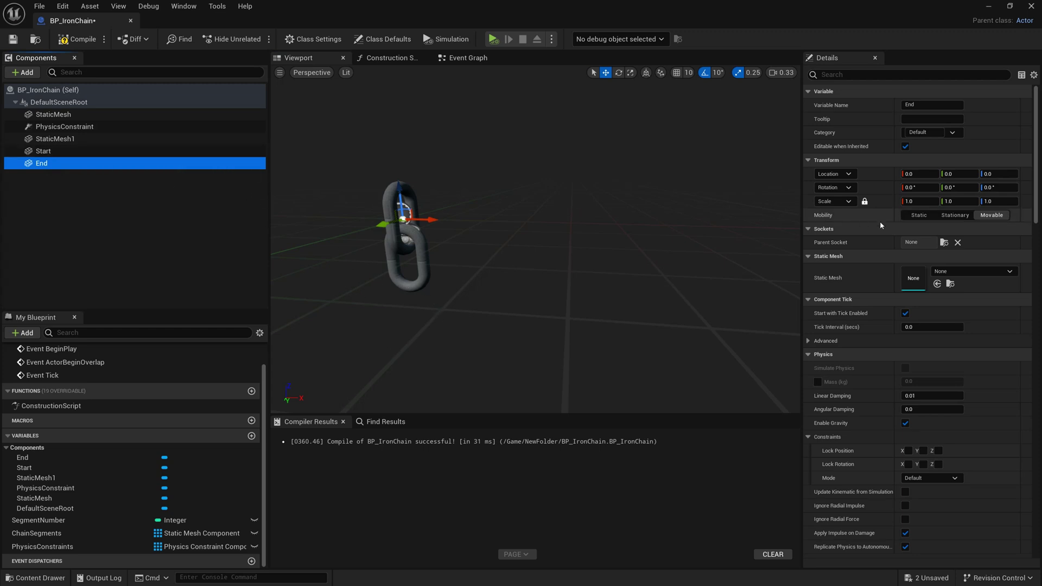
click(944, 269)
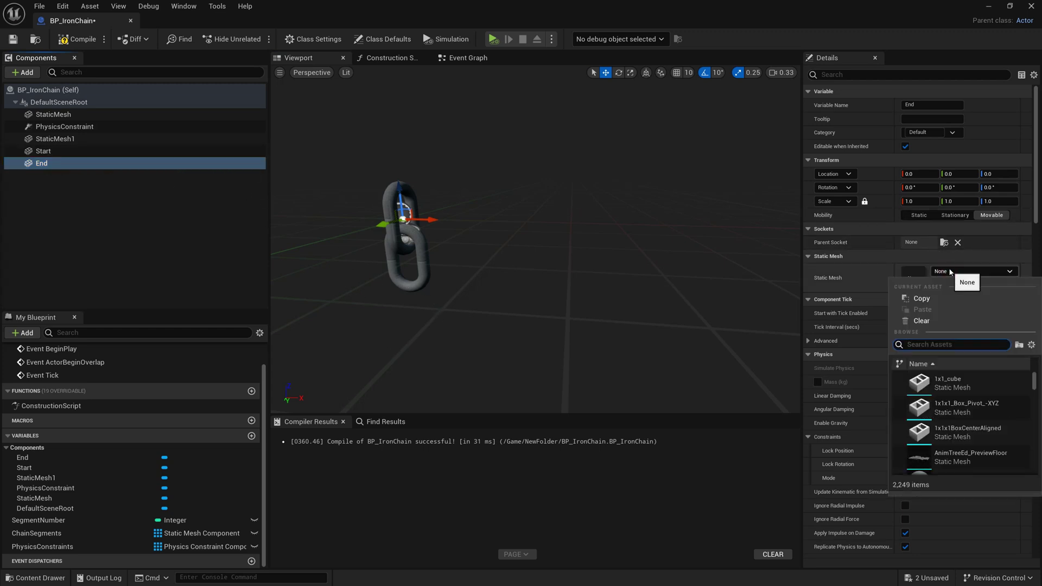
text(sphere)
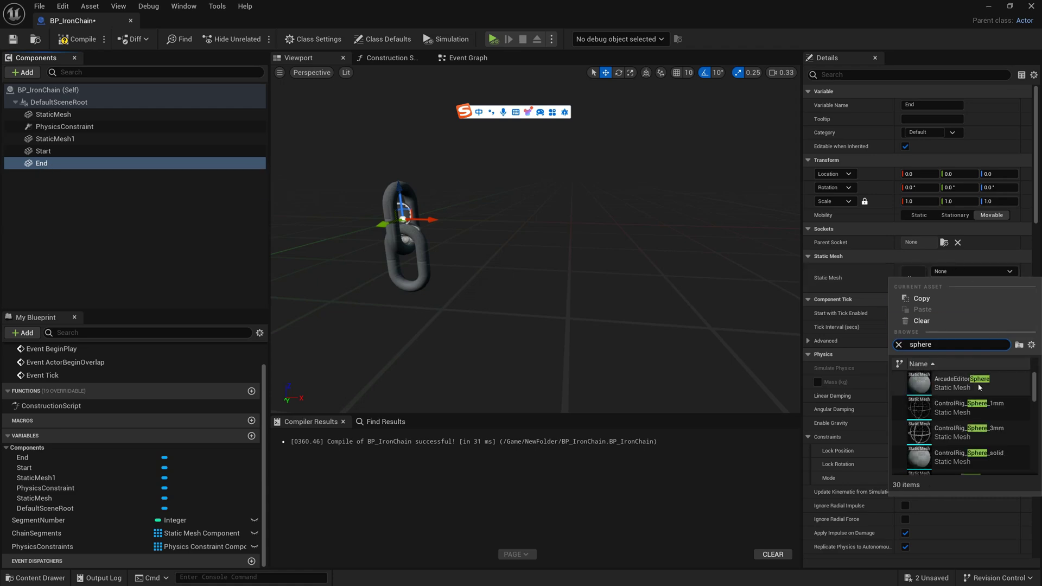
scroll(965, 400, down, 1)
scroll(958, 458, down, 1)
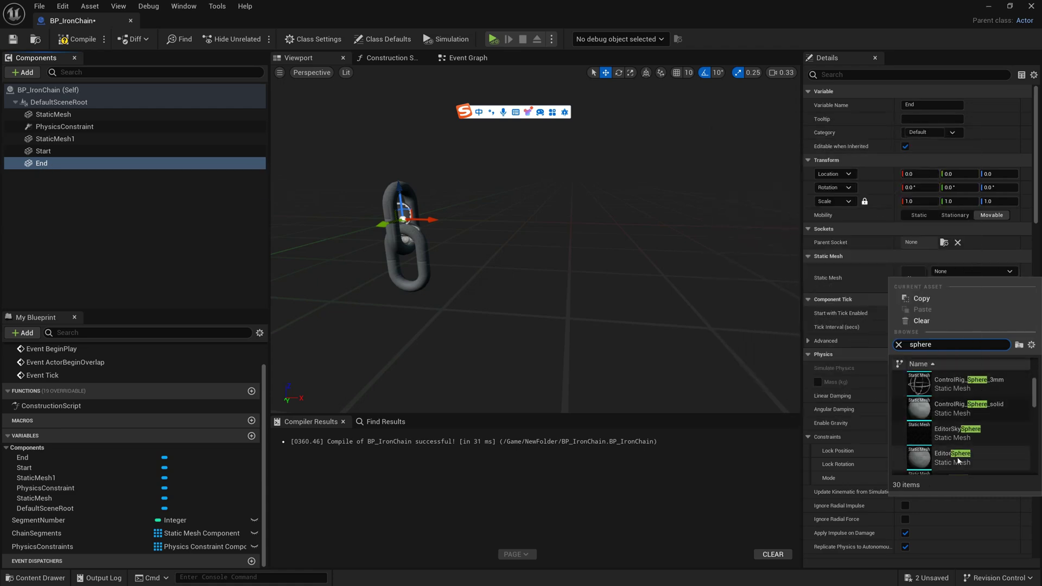
click(957, 461)
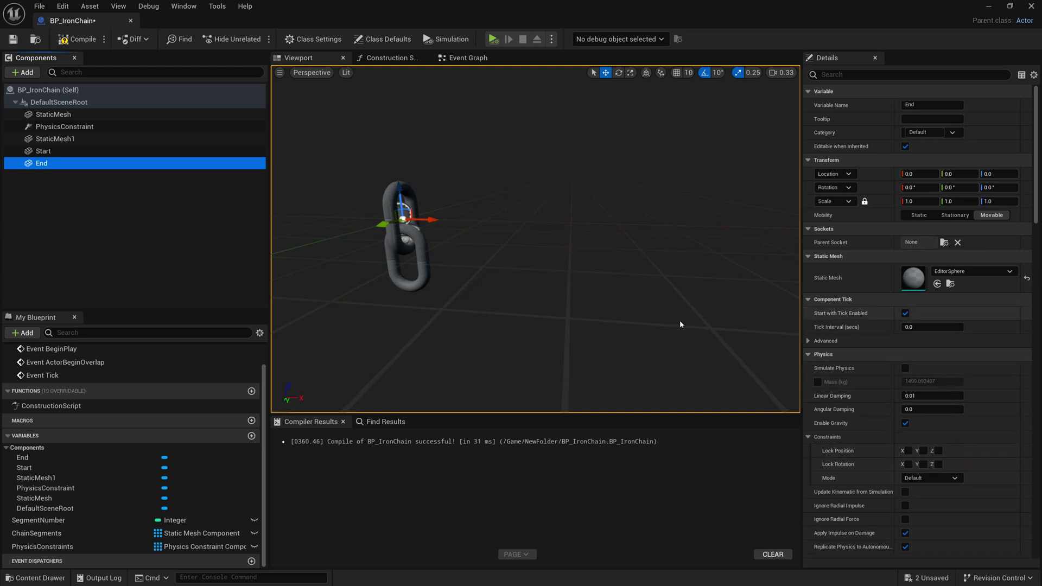
Give the Start component the EditorSphere static mesh
click(87, 152)
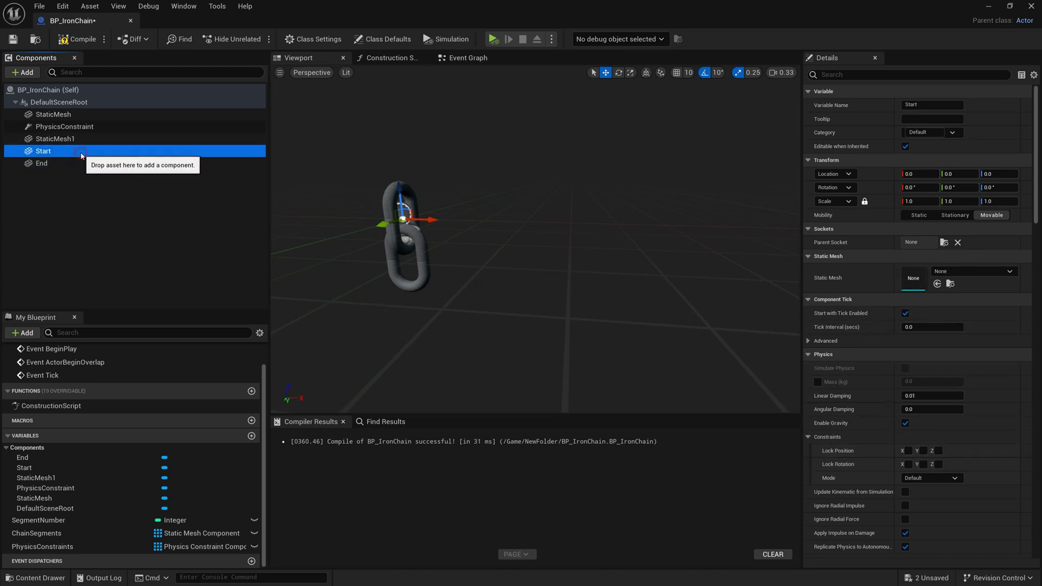
click(944, 272)
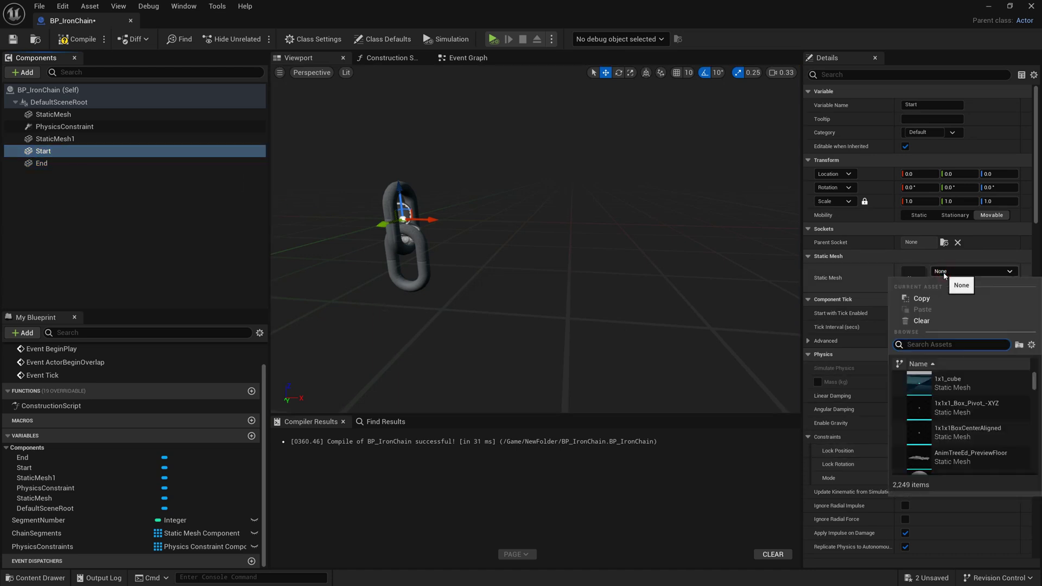
text(sphere)
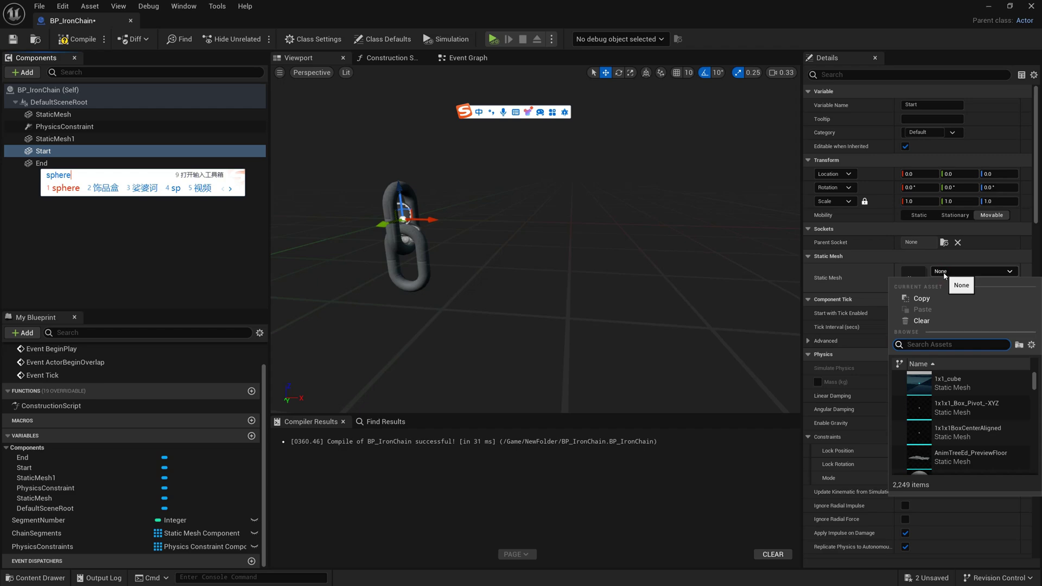
key(space)
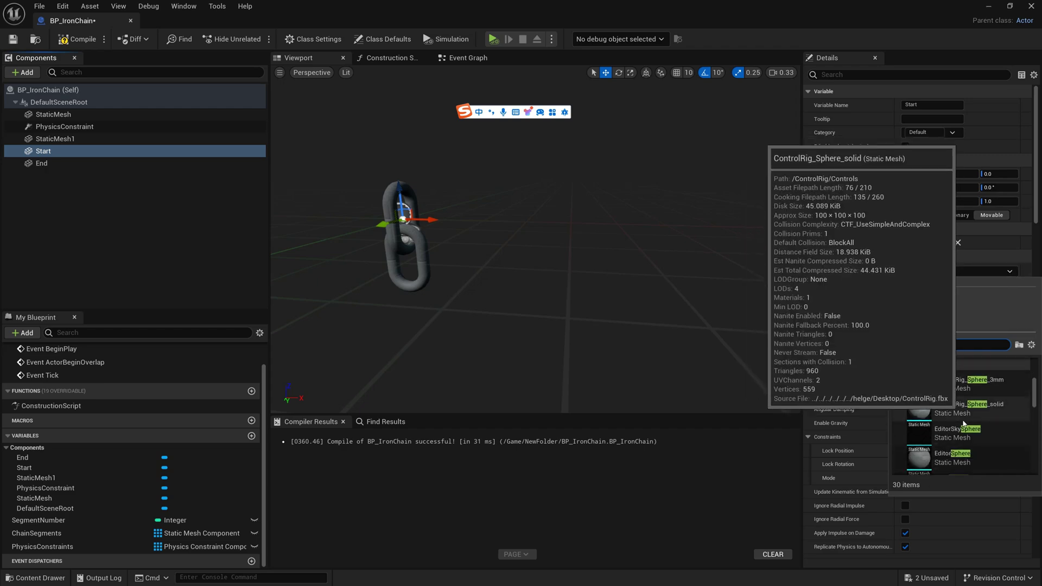
click(958, 457)
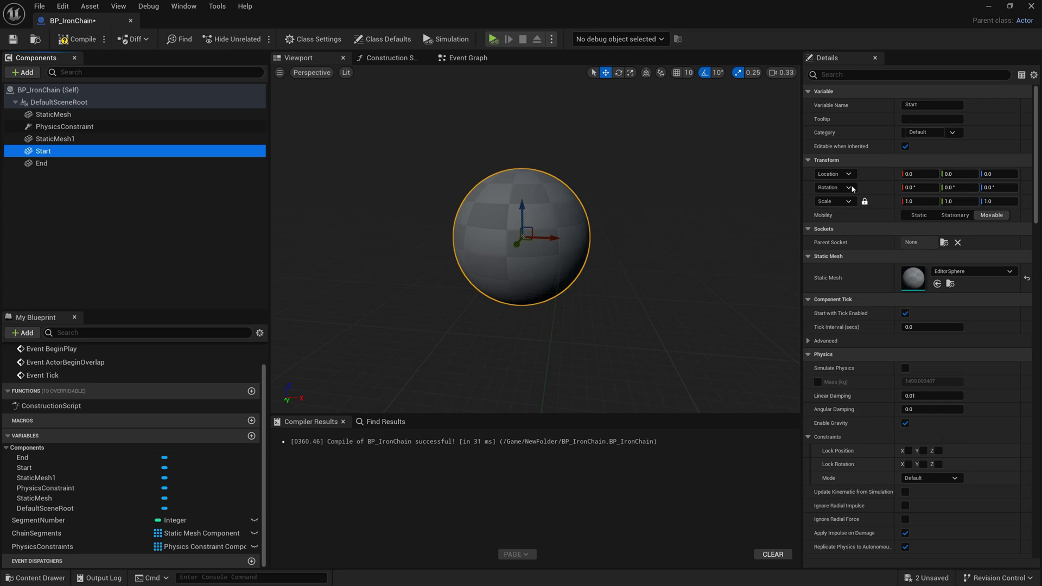
Scale both the Start and End spheres to 0.05 on every axis
click(918, 200)
text(.05)
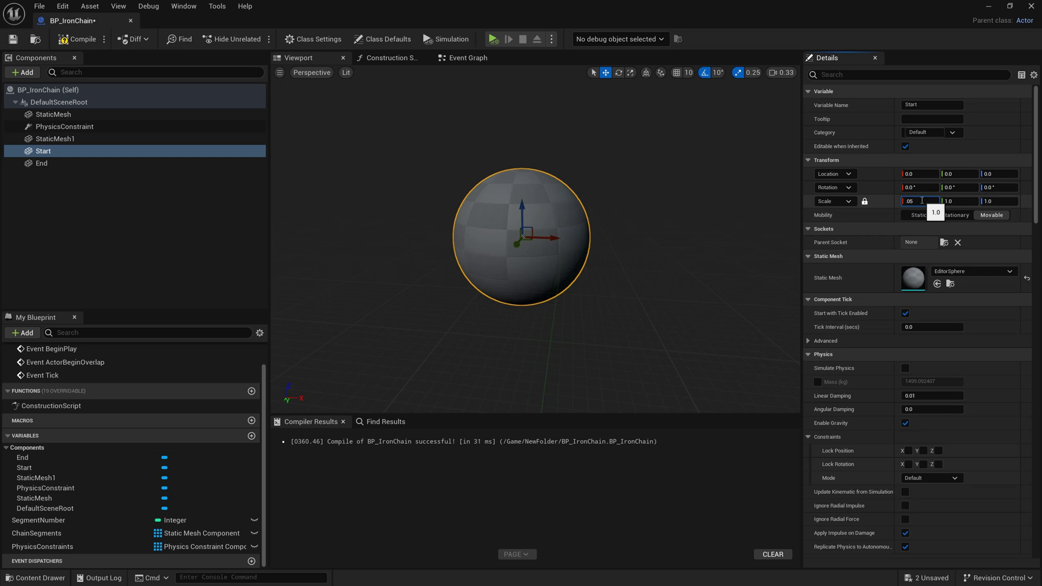
key(Return)
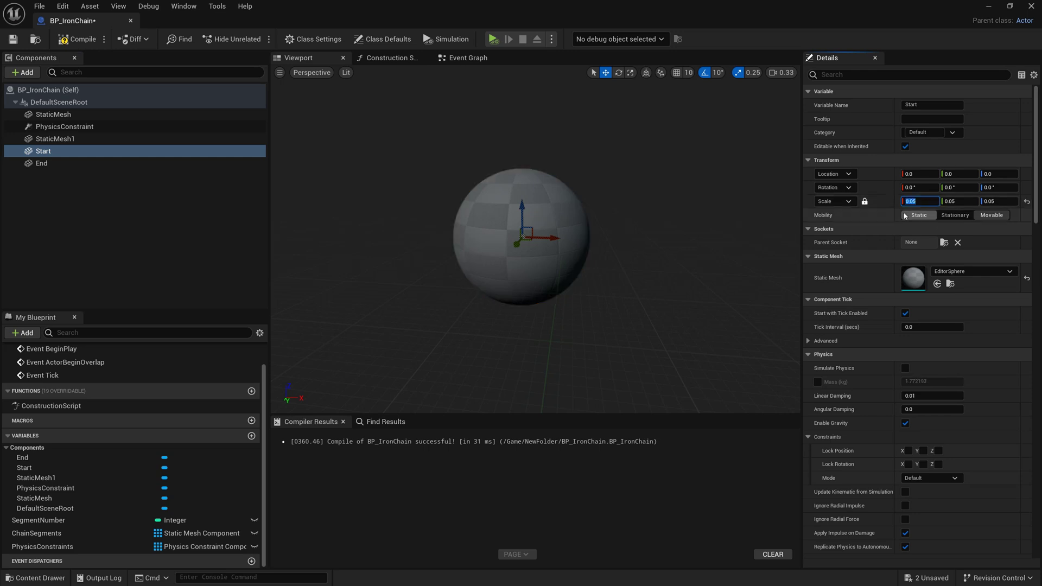
click(55, 163)
text(.05)
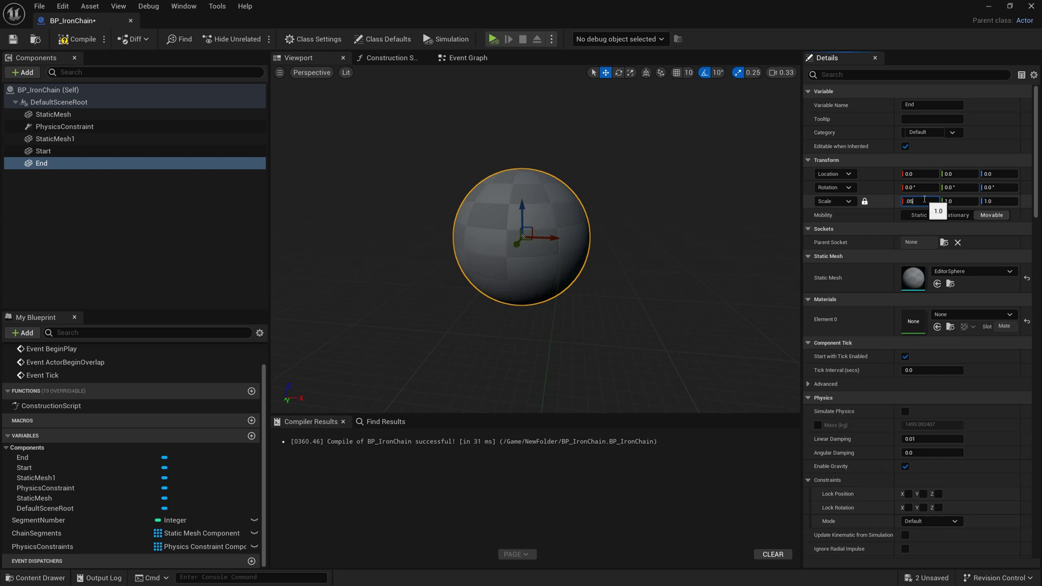
key(Return)
scroll(511, 255, up, 5)
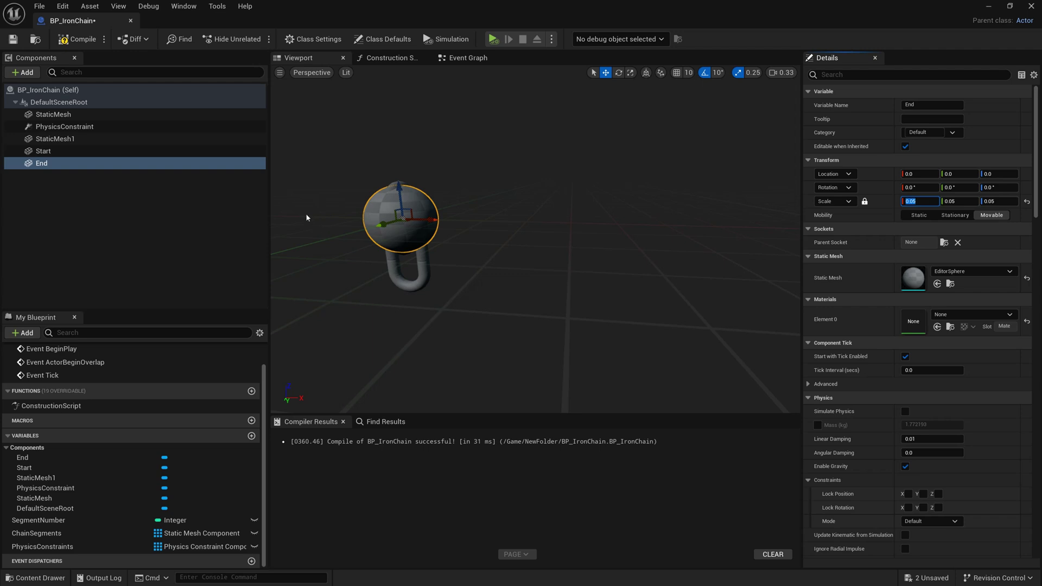
right_drag(307, 217, 338, 151)
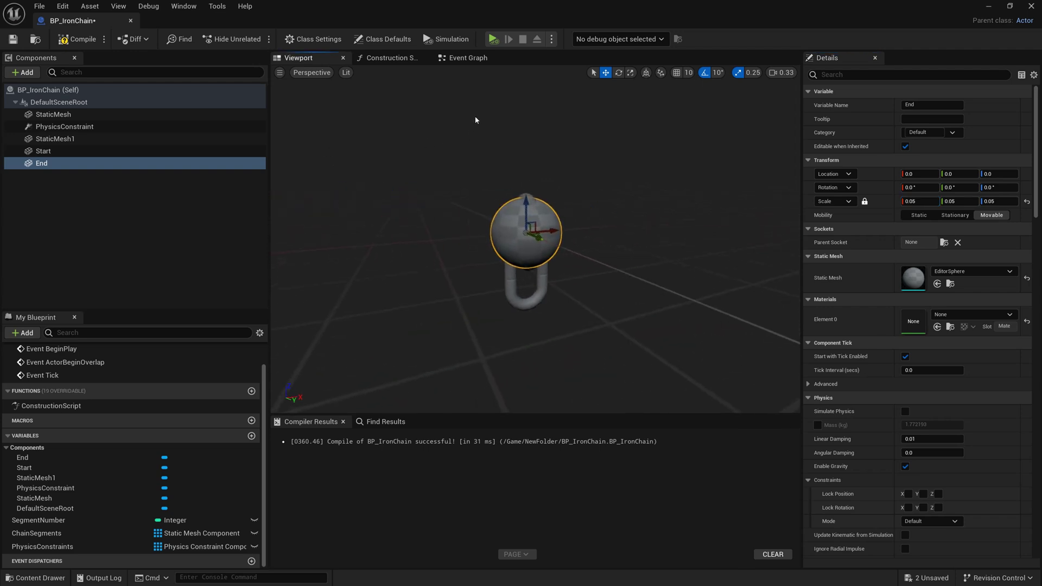
click(468, 57)
Add a PhysicsConstraints getter with an array Get node in the Construction Script
click(388, 58)
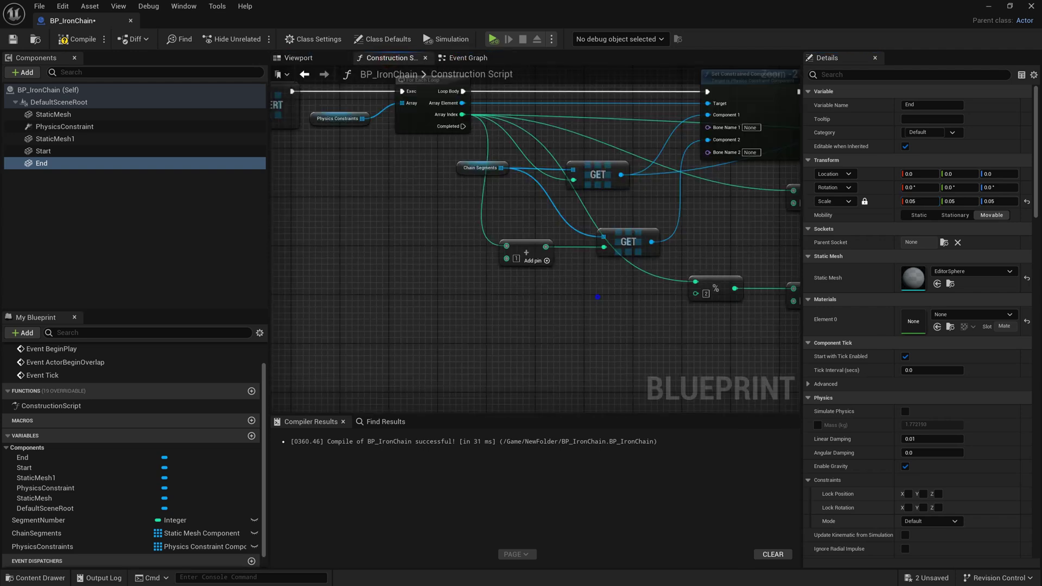
right_drag(598, 297, 625, 335)
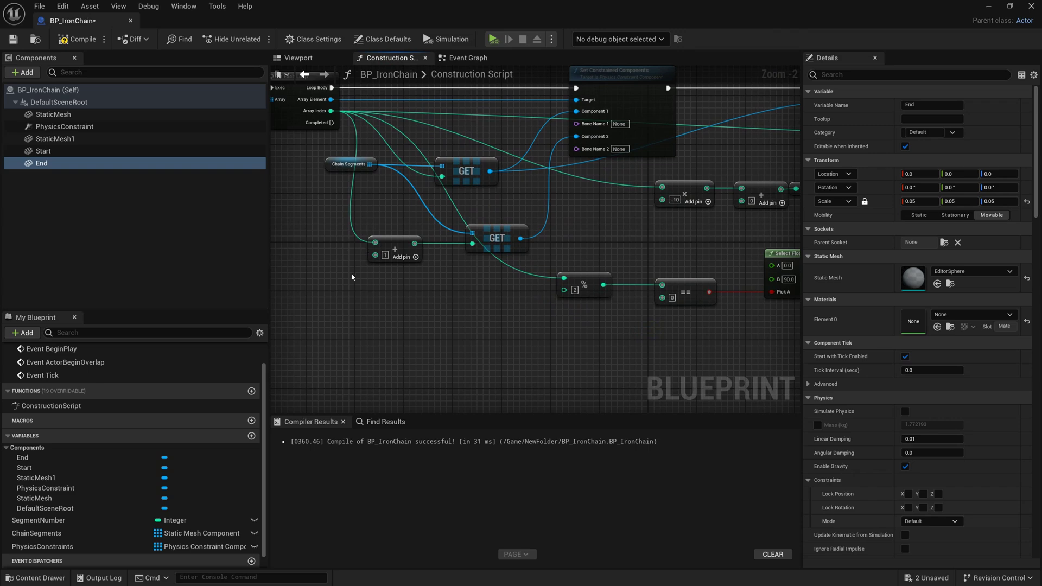
right_drag(406, 363, 414, 238)
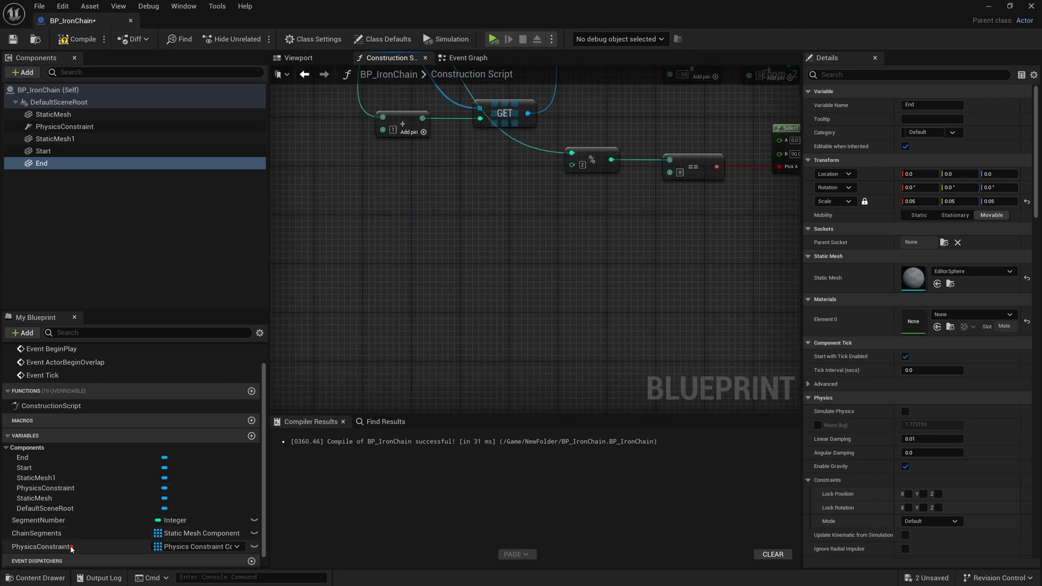
mouse_move(66, 546)
mouse_down()
mouse_move(374, 255)
mouse_move(291, 232)
mouse_move(445, 235)
mouse_up()
click(357, 253)
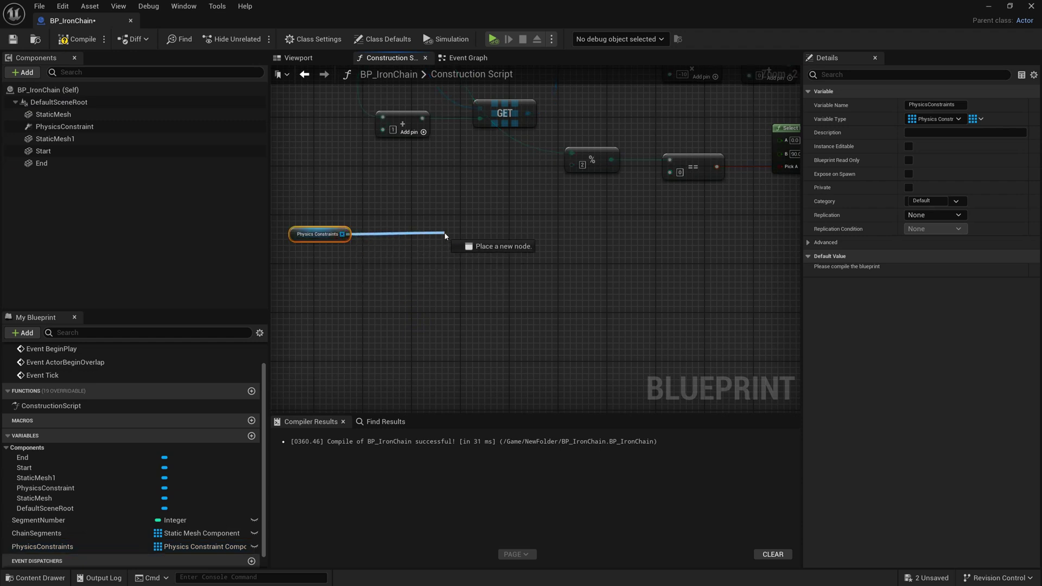
text(get)
key(Return)
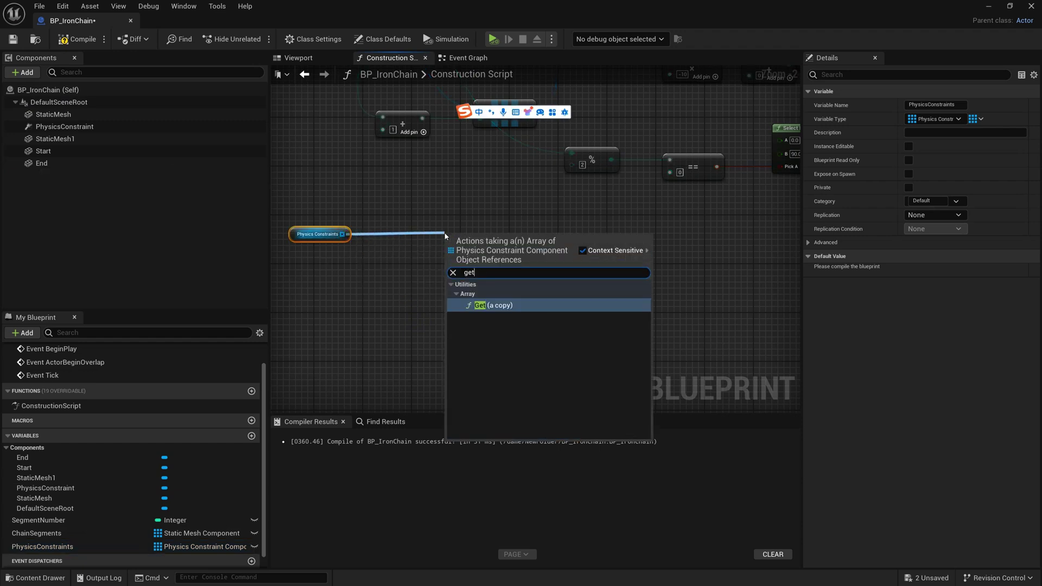
key(Return)
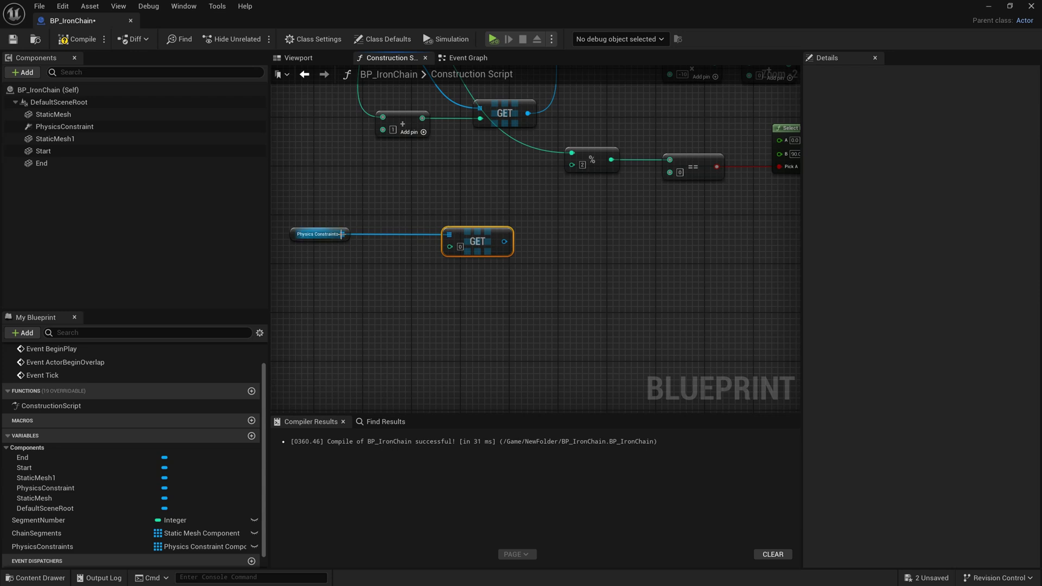
Feed the constraints array's LAST INDEX into the GET node's index
drag(343, 234, 363, 268)
text(la)
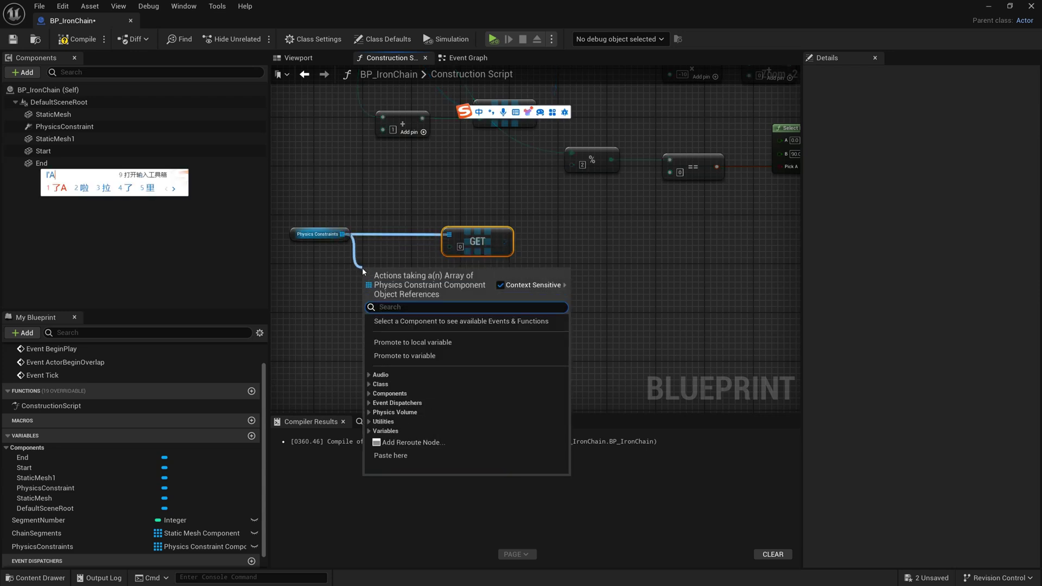
key(Escape)
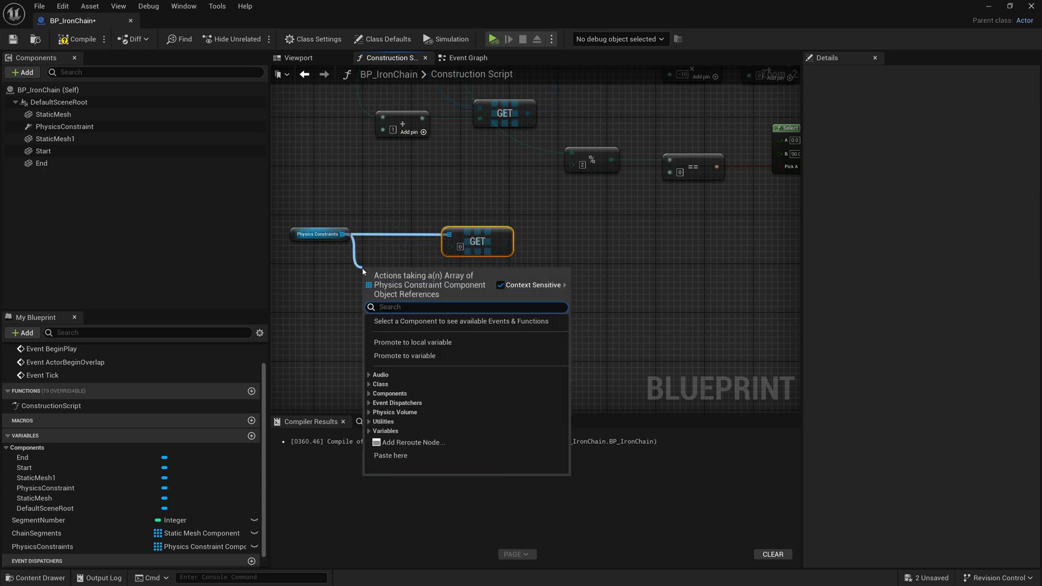
text(last)
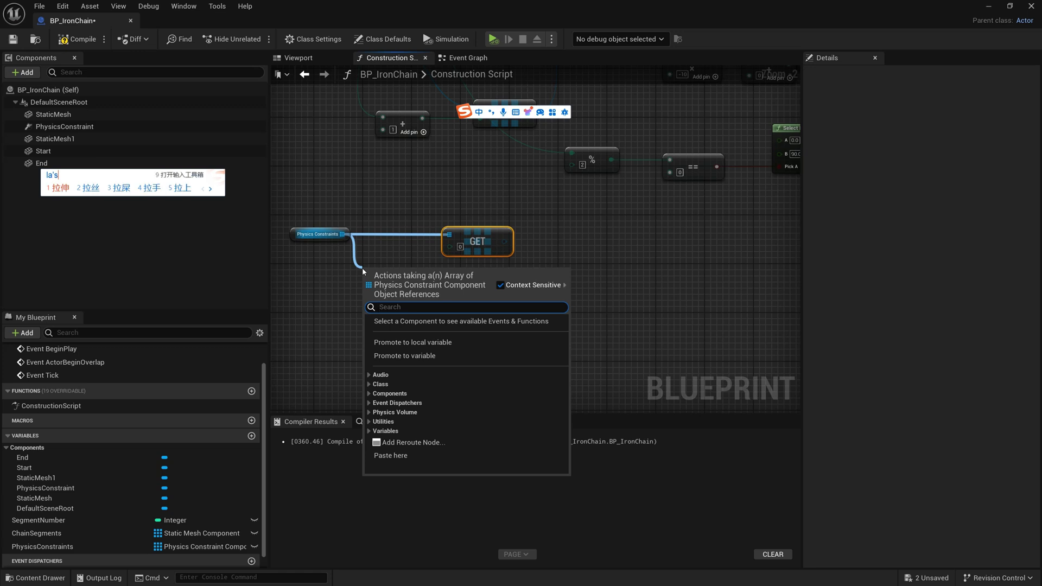
key(Return)
key(Return)
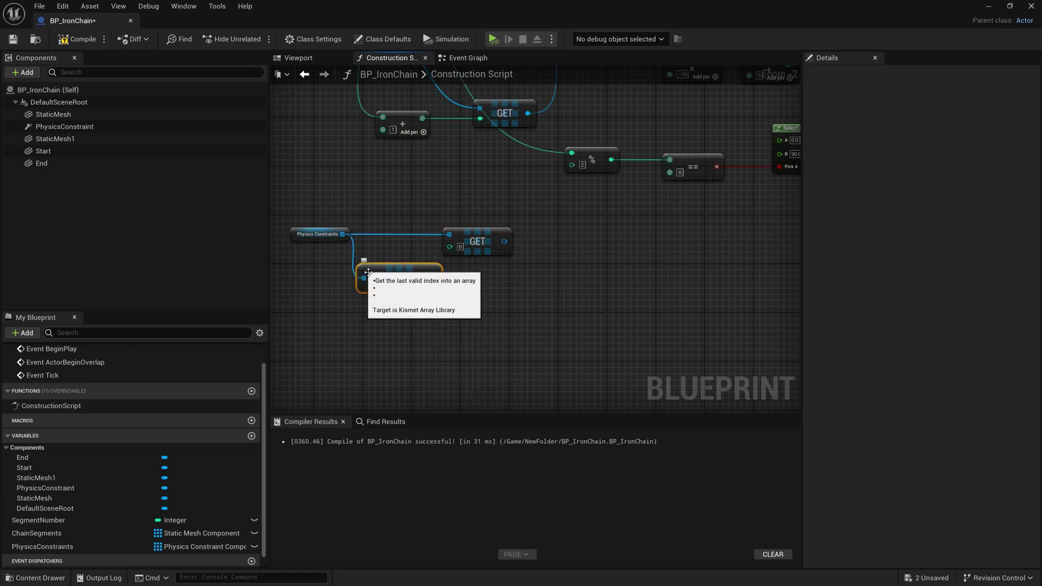
drag(435, 278, 450, 247)
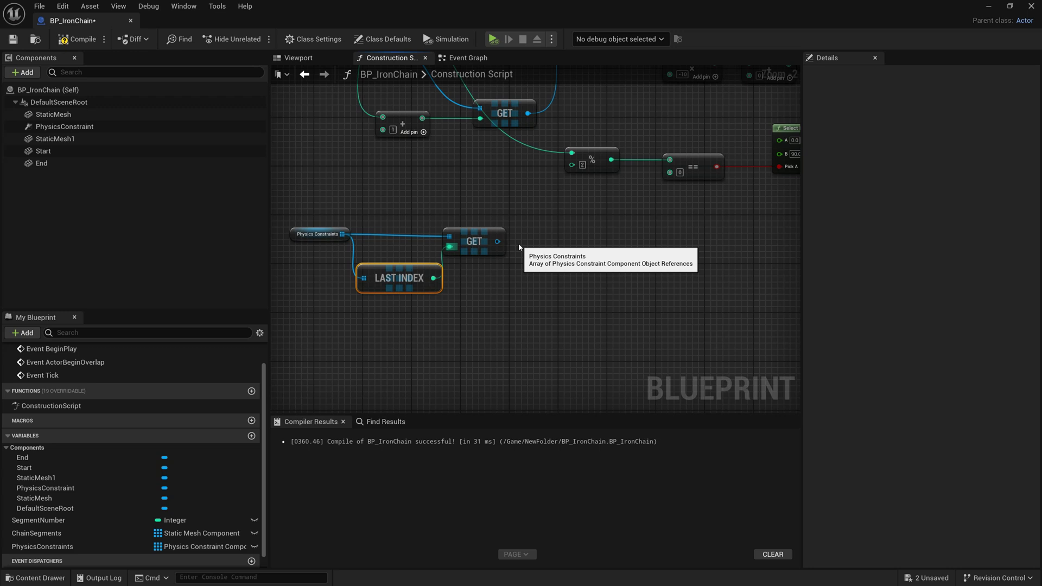
drag(497, 241, 575, 239)
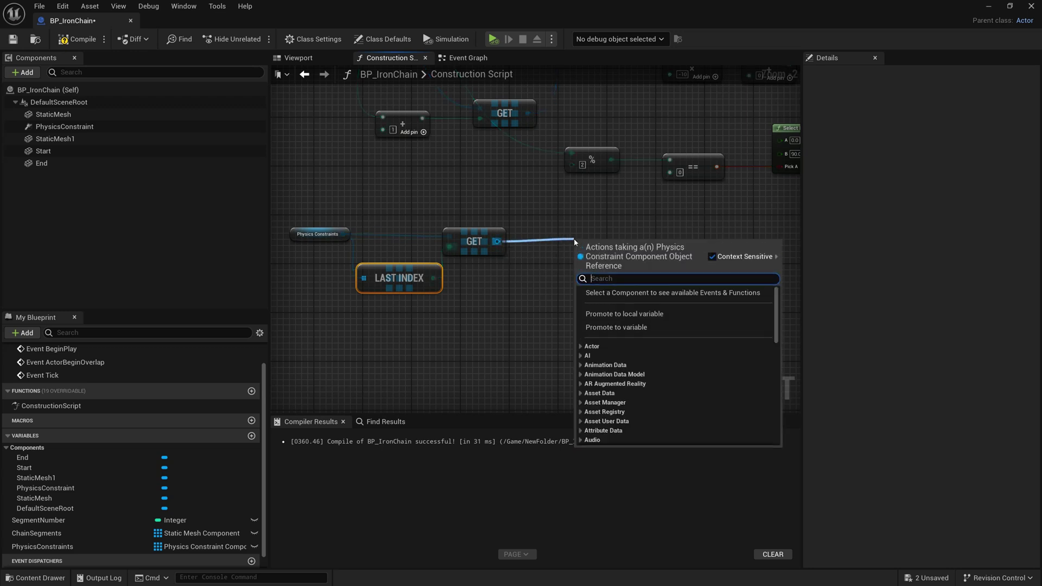
Read the last physics constraint's relative location with Get Relative Location
text(t)
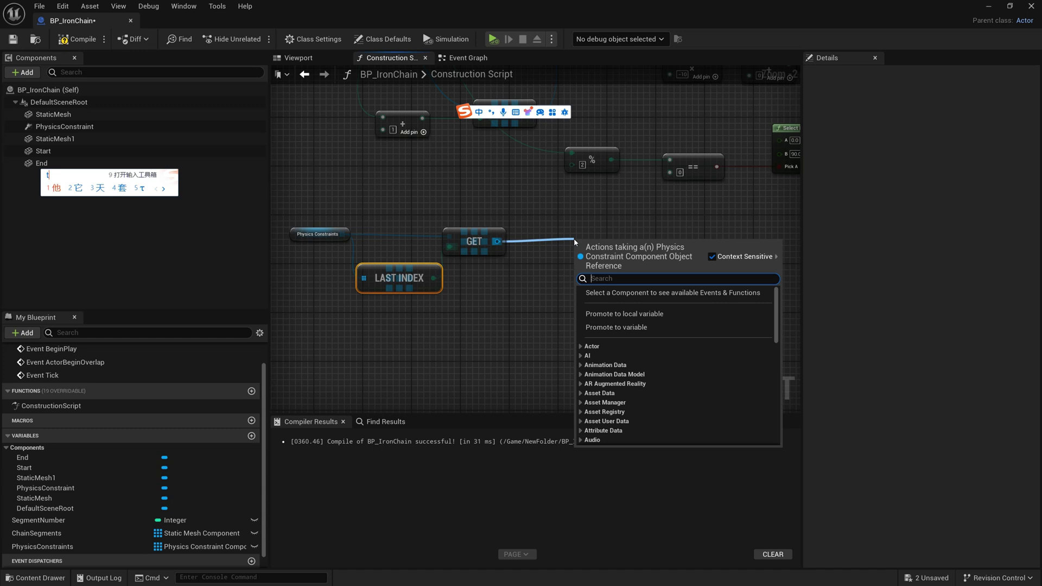
key(BackSpace)
text(re)
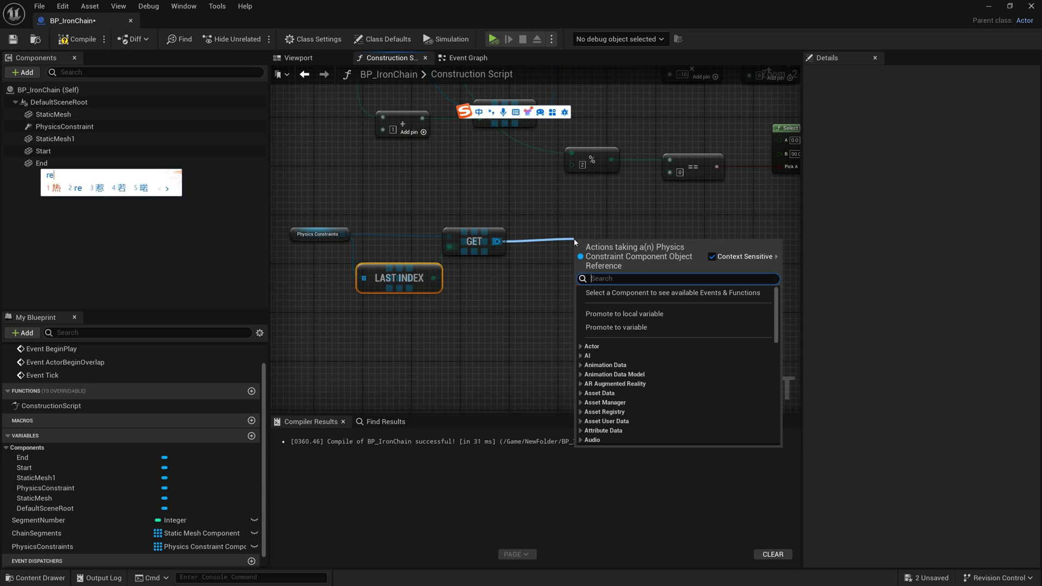
text(lative)
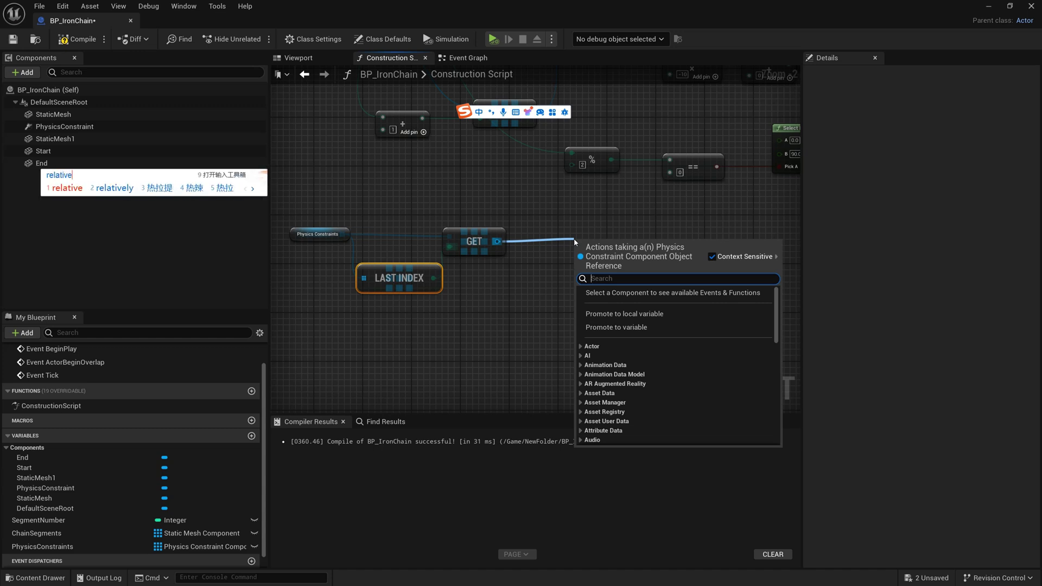
text(lo)
key(Return)
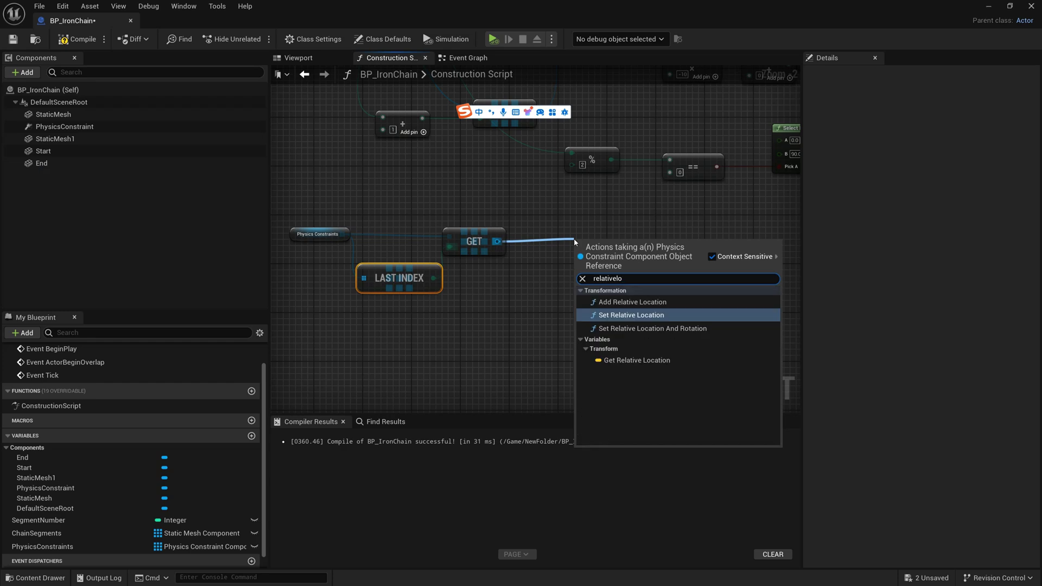
click(629, 361)
right_drag(545, 202, 575, 297)
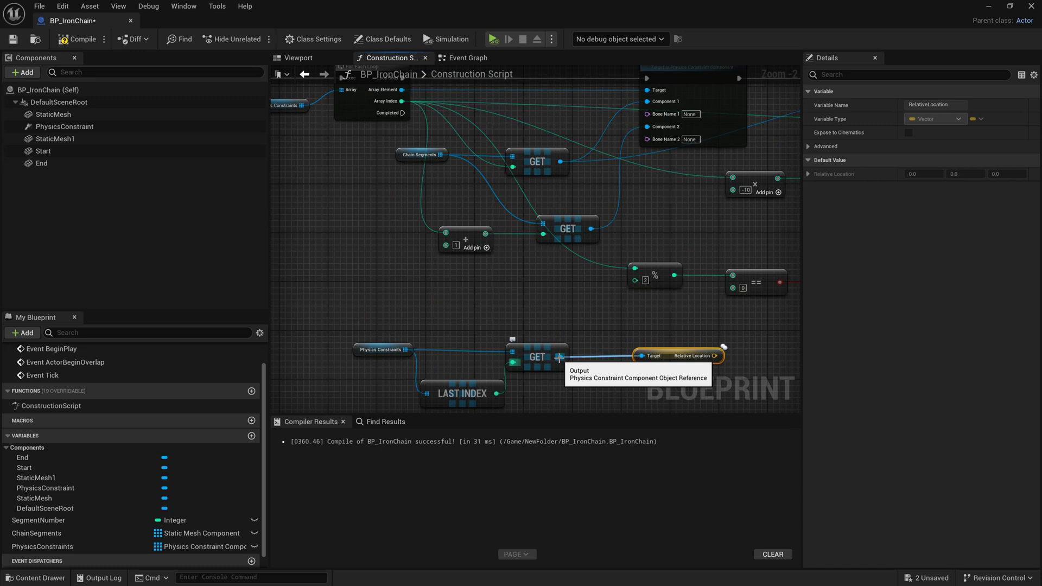
Set End's relative location to the constraint's location with Set Relative Location
mouse_move(41, 162)
mouse_down()
mouse_move(577, 330)
mouse_move(671, 321)
mouse_up()
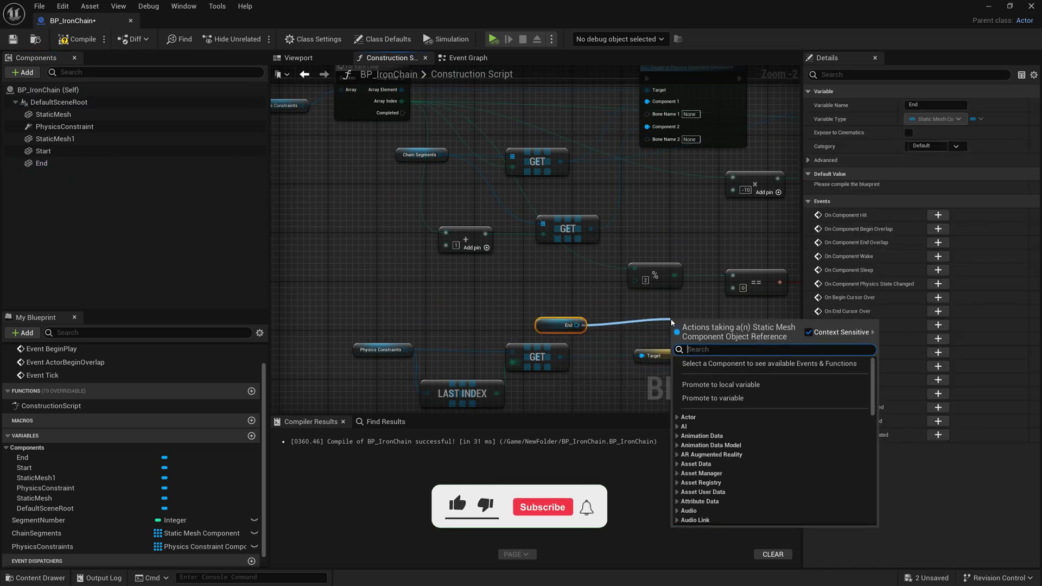
text(relative)
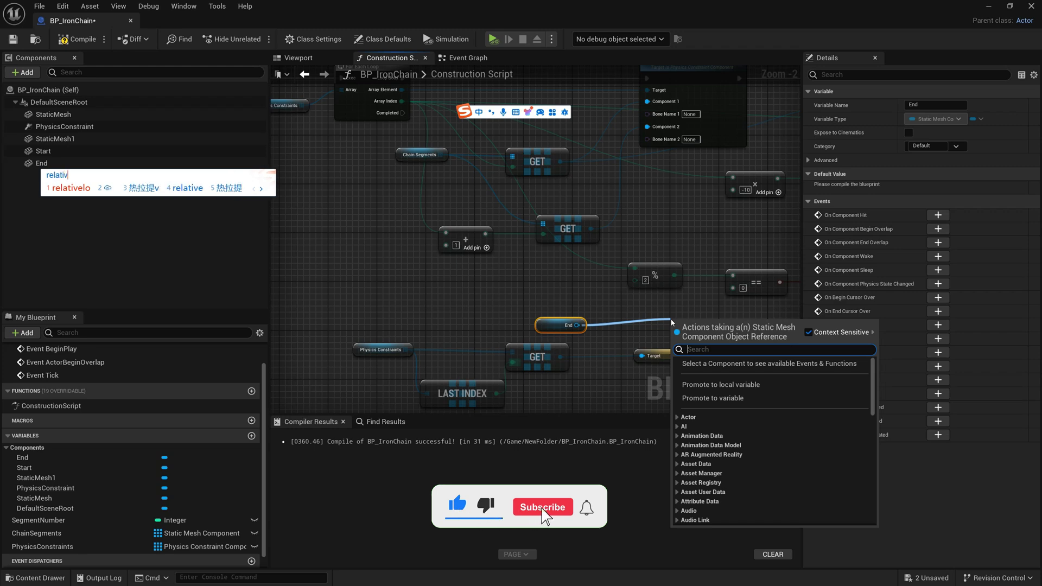
key(BackSpace)
key(BackSpace)
key(BackSpace)
text(relativelo)
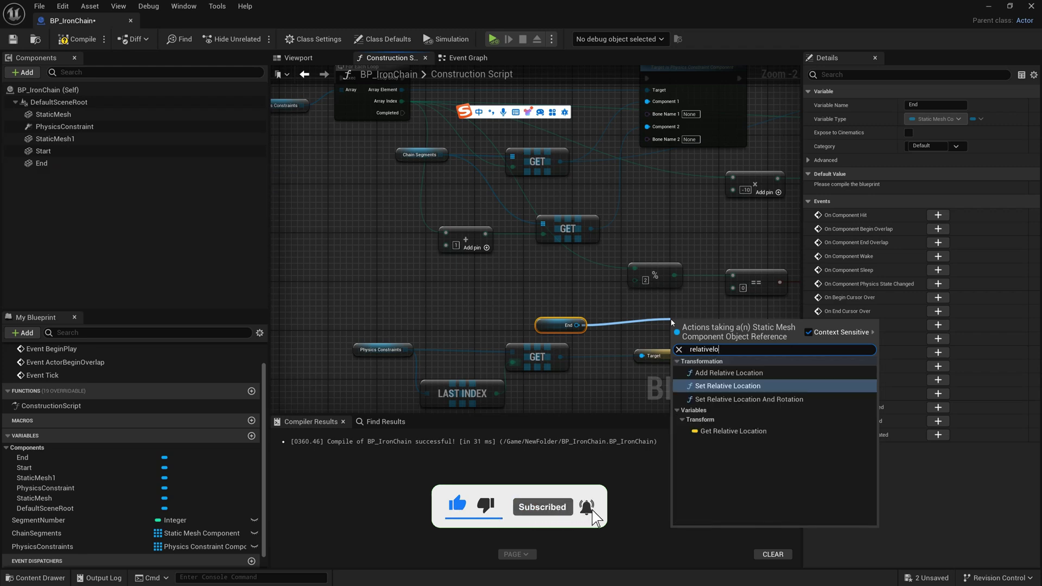
click(756, 389)
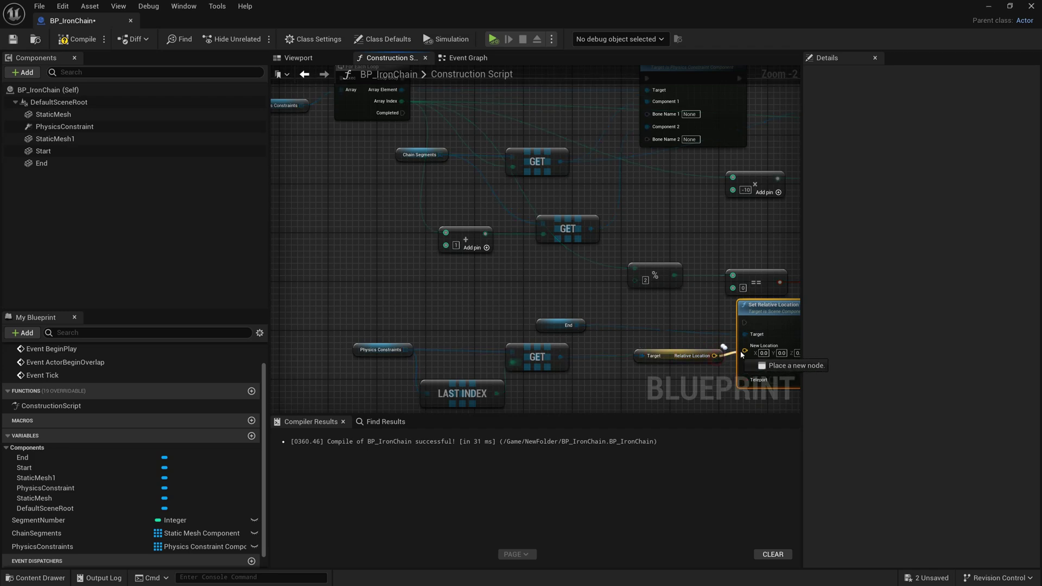
mouse_move(714, 355)
mouse_down()
mouse_move(745, 345)
mouse_move(402, 113)
mouse_up()
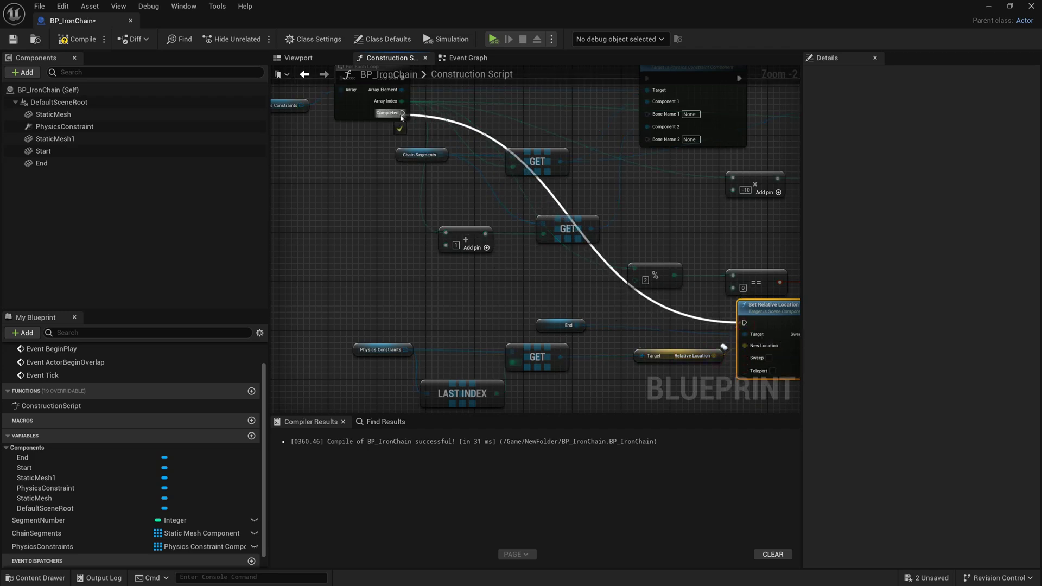
scroll(408, 315, down, 2)
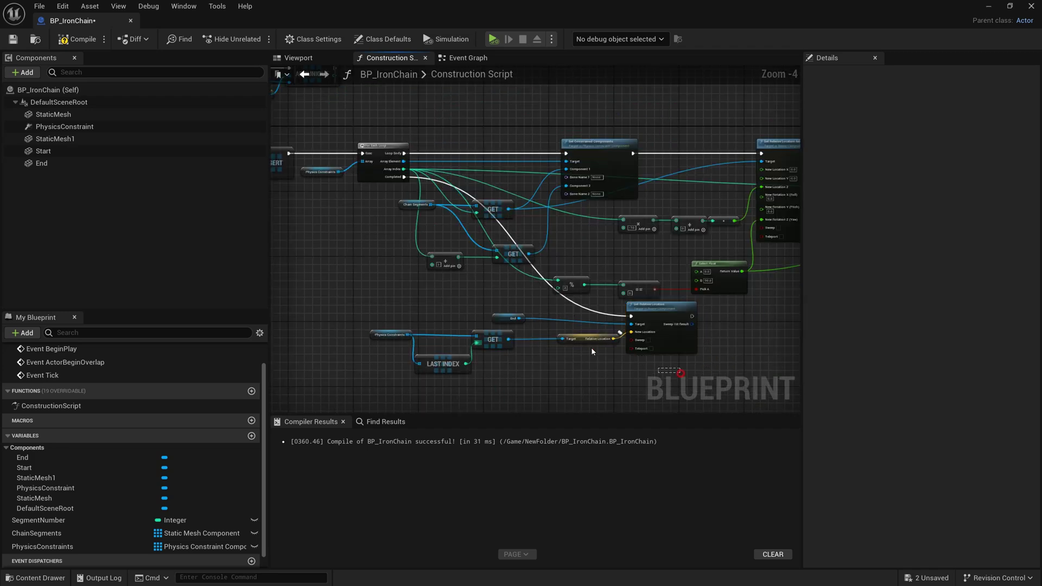
mouse_move(361, 380)
mouse_down()
mouse_move(675, 313)
mouse_move(593, 338)
mouse_up()
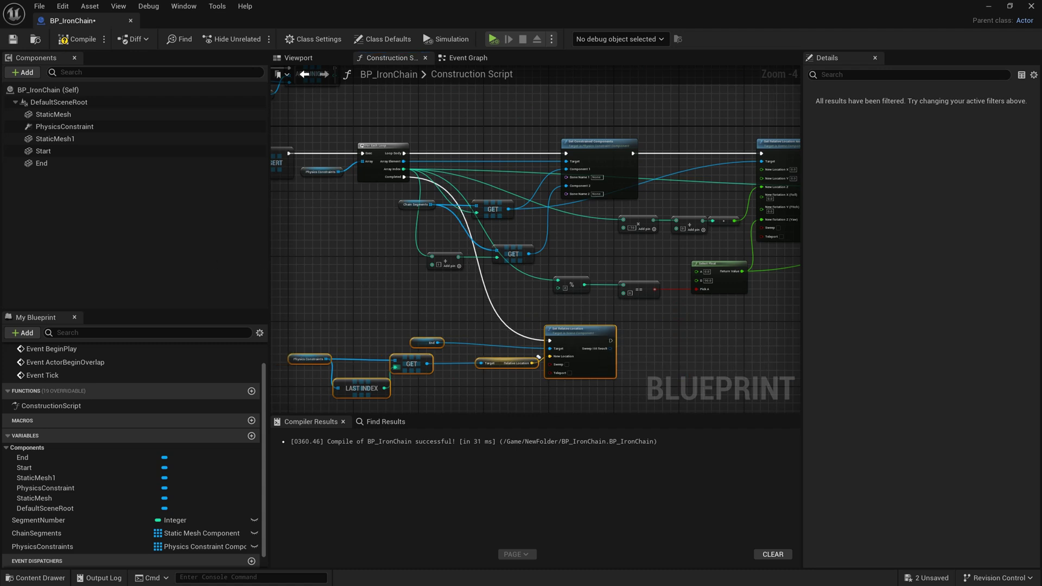
Fix the compile error by wiring Array Element into the second setter's Target, then recompile and save
click(57, 42)
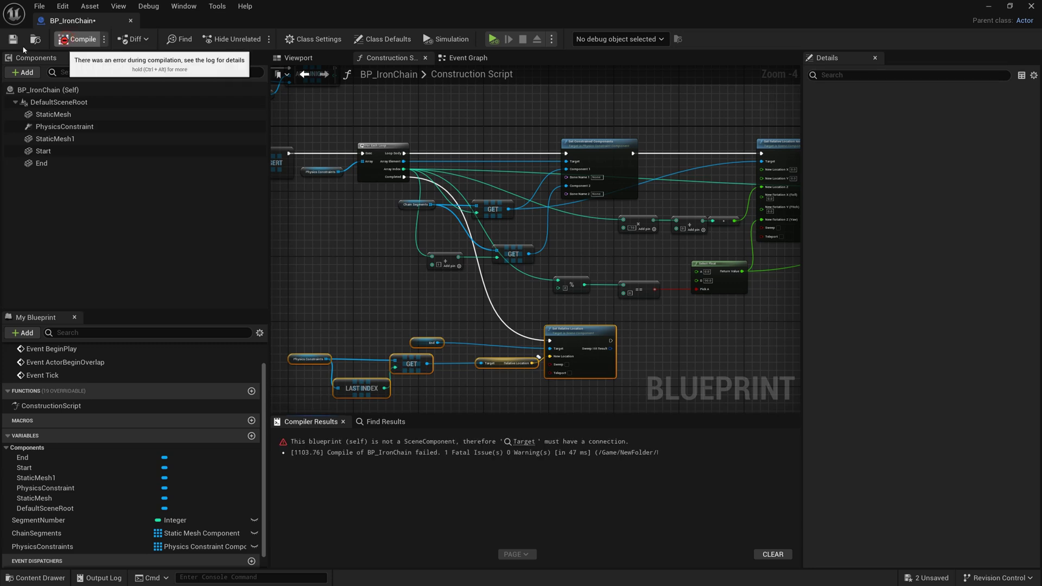
mouse_move(584, 356)
right_down()
mouse_move(575, 319)
mouse_move(542, 278)
right_up()
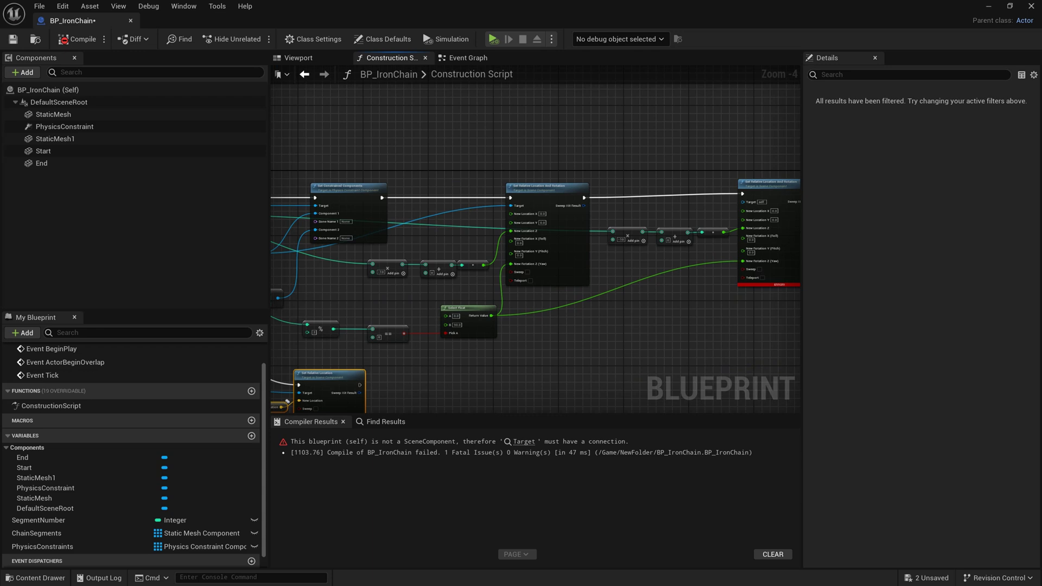
right_drag(316, 251, 451, 203)
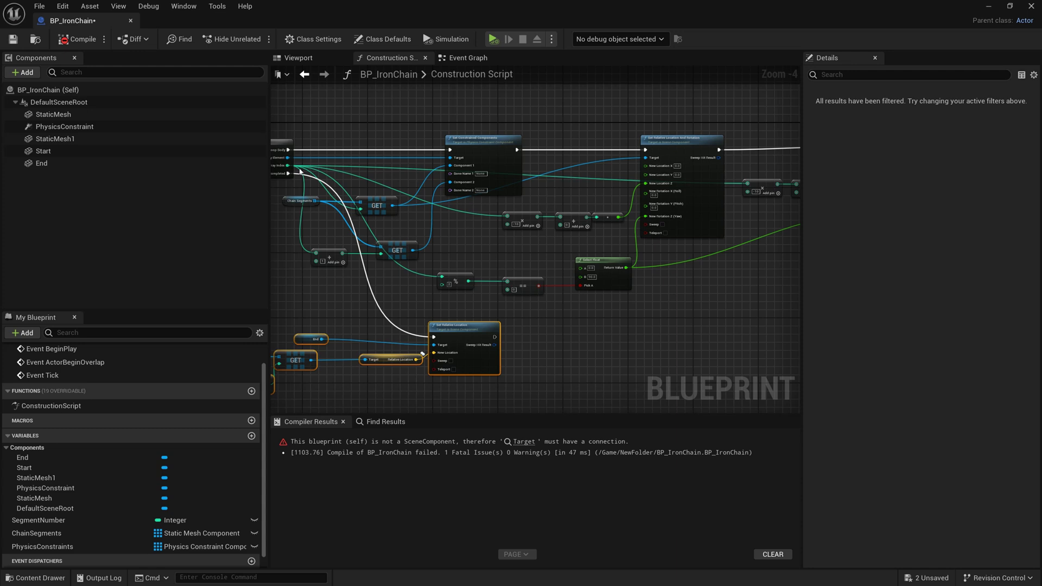
drag(288, 158, 688, 155)
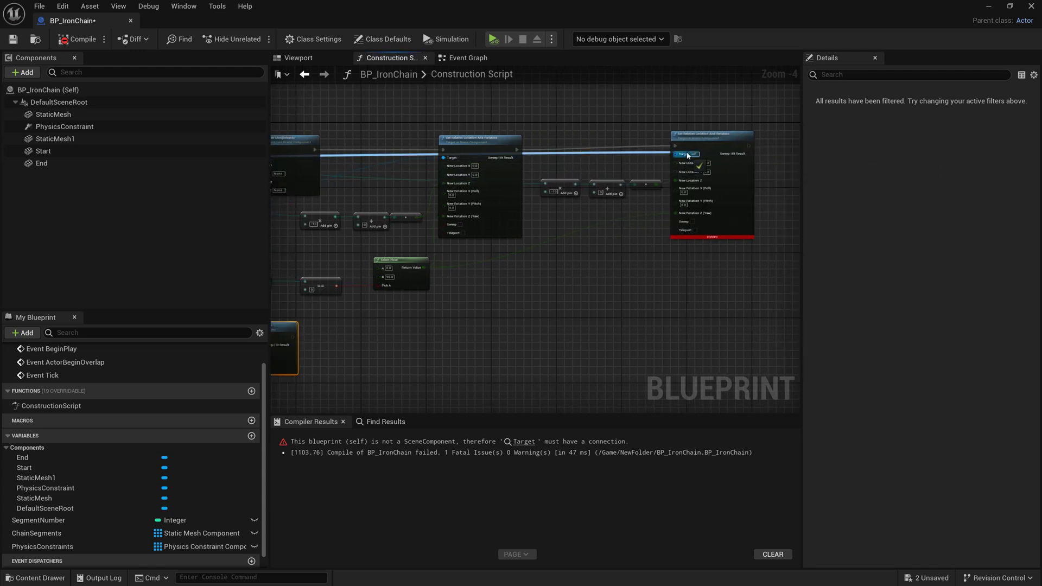
click(711, 136)
drag(711, 141, 723, 148)
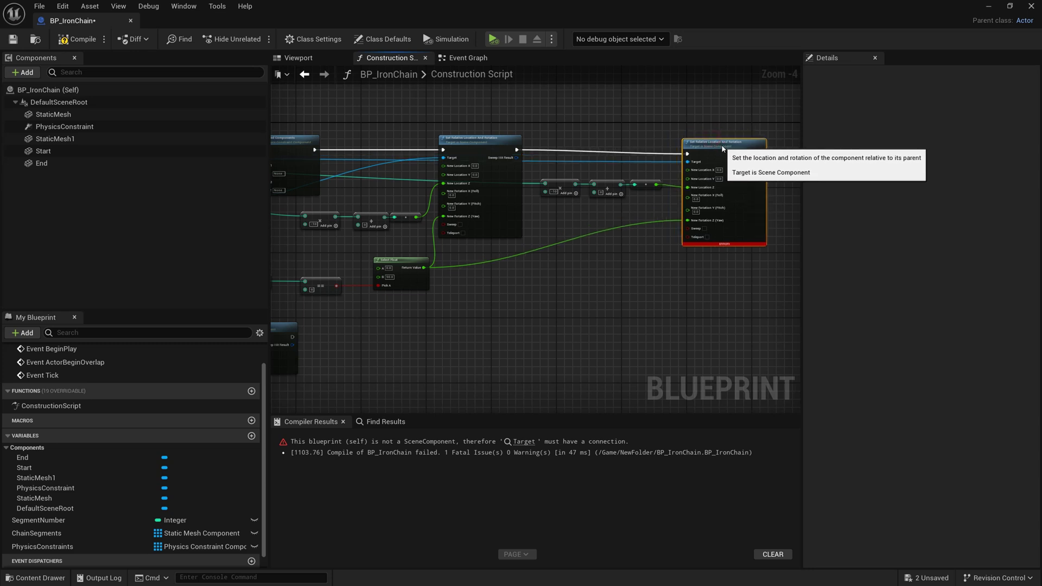
click(77, 39)
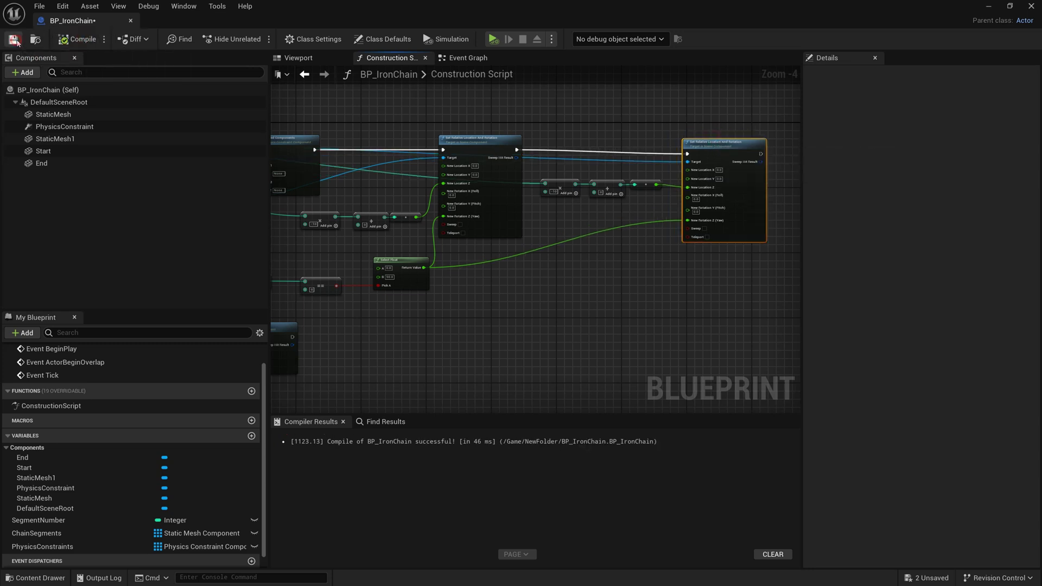
click(14, 40)
Set SegmentNumber's default value to 5, then compile and save BP_IronChain
click(83, 521)
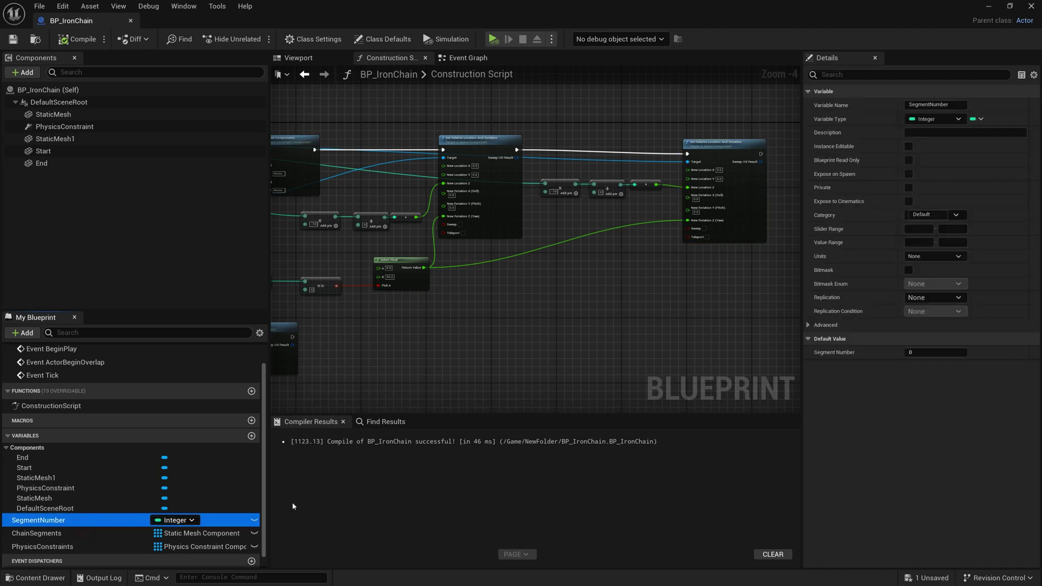
click(930, 352)
text(5)
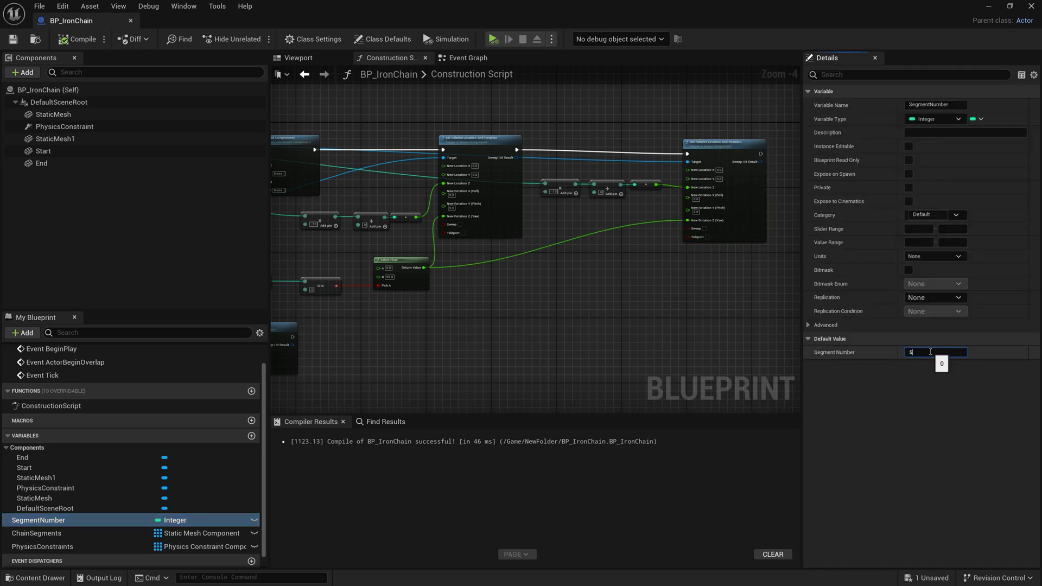
key(Return)
click(77, 39)
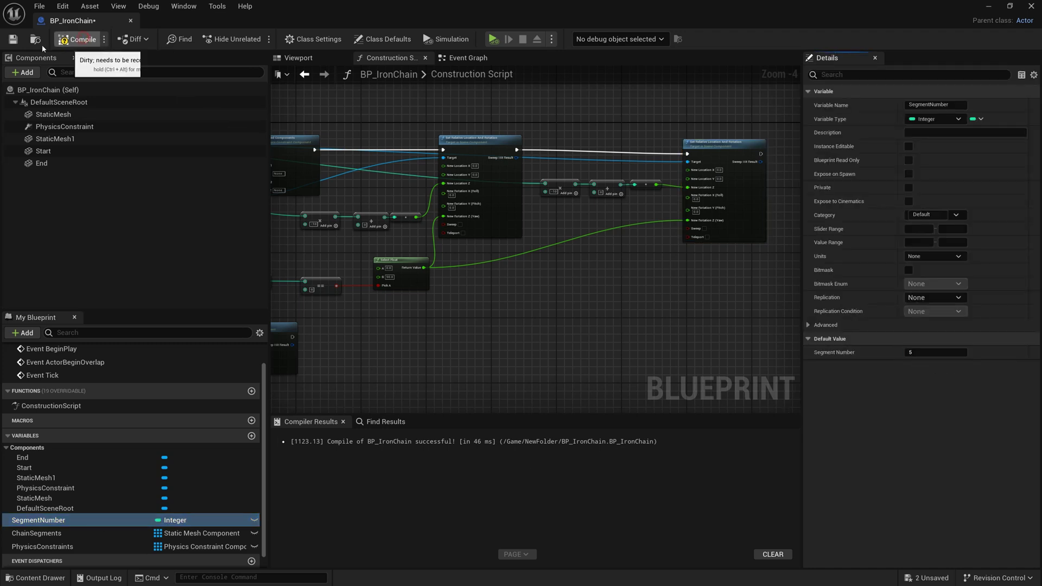
click(18, 39)
right_drag(488, 186, 669, 280)
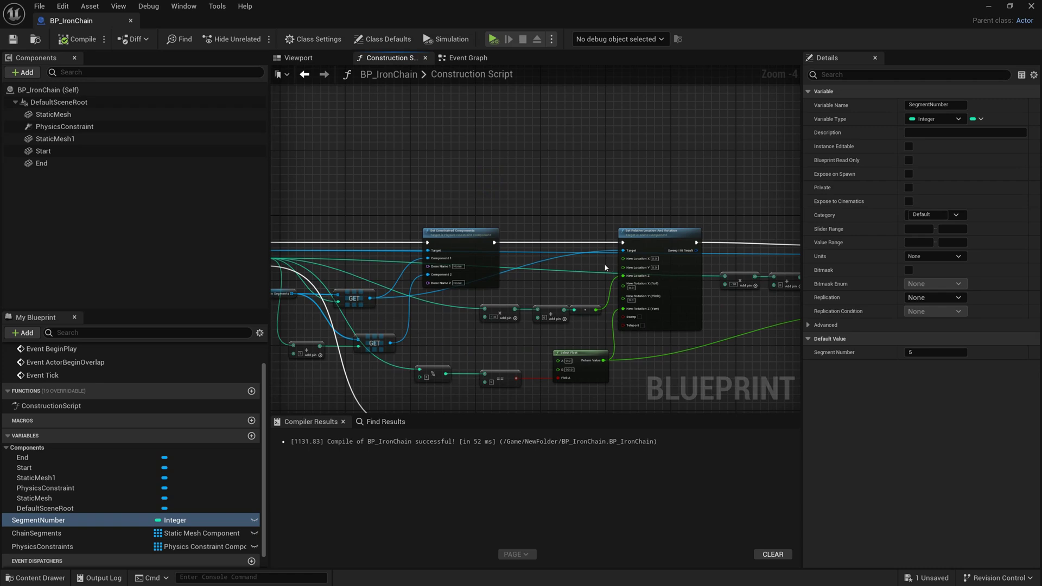
mouse_move(606, 267)
right_down()
mouse_move(778, 178)
mouse_move(541, 244)
right_up()
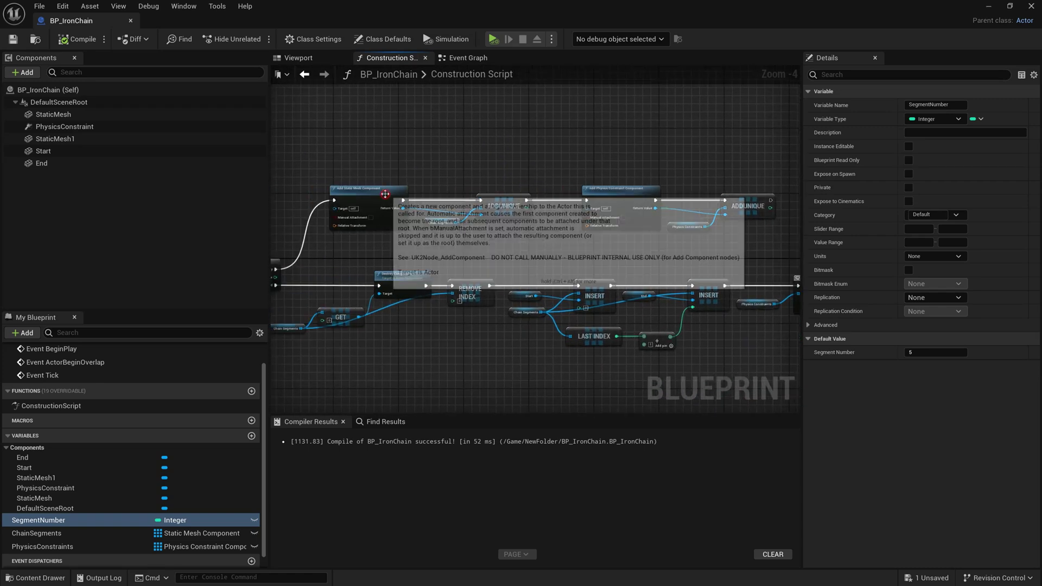
Select the Add Static Mesh Component node and pick the Chain mesh asset in the Content Browser
click(386, 194)
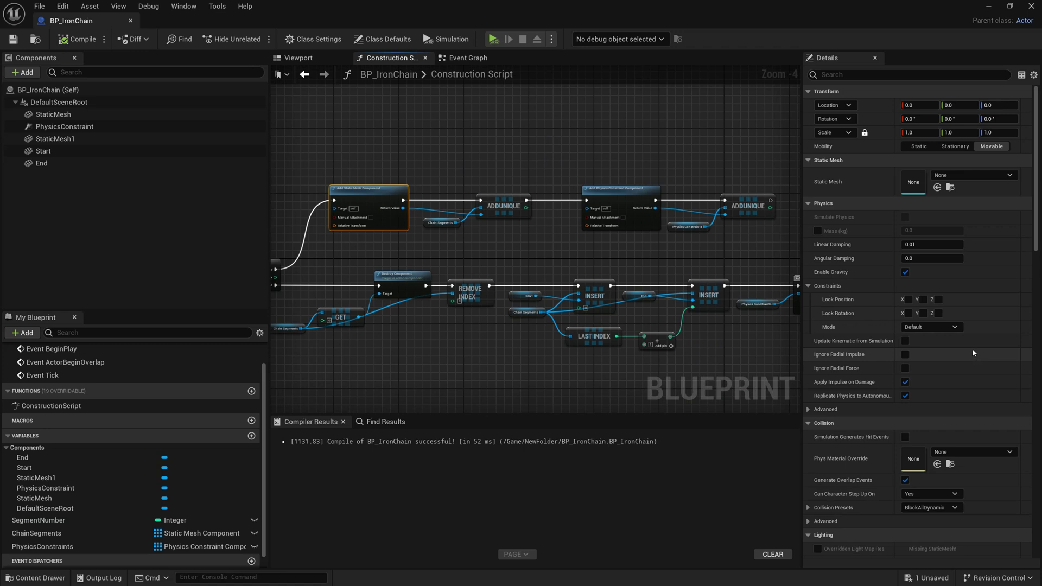
click(942, 175)
text(chain)
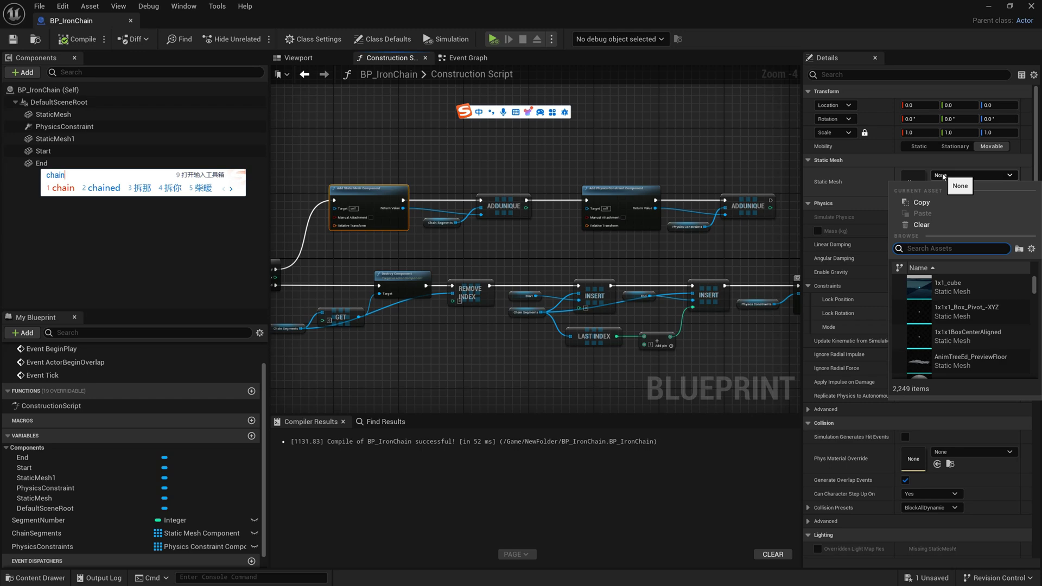
click(496, 165)
drag(486, 6, 54, 21)
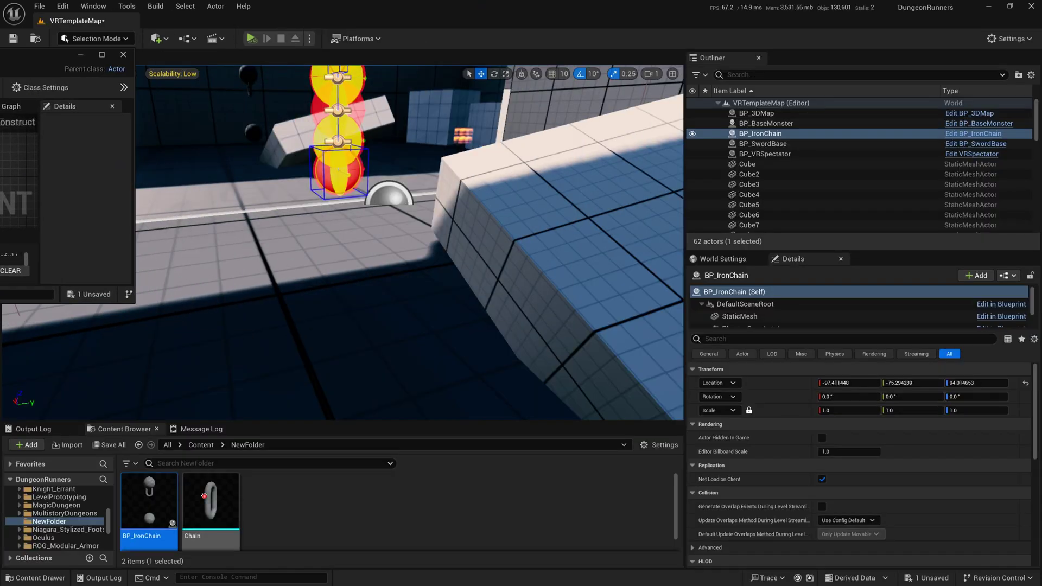
click(203, 495)
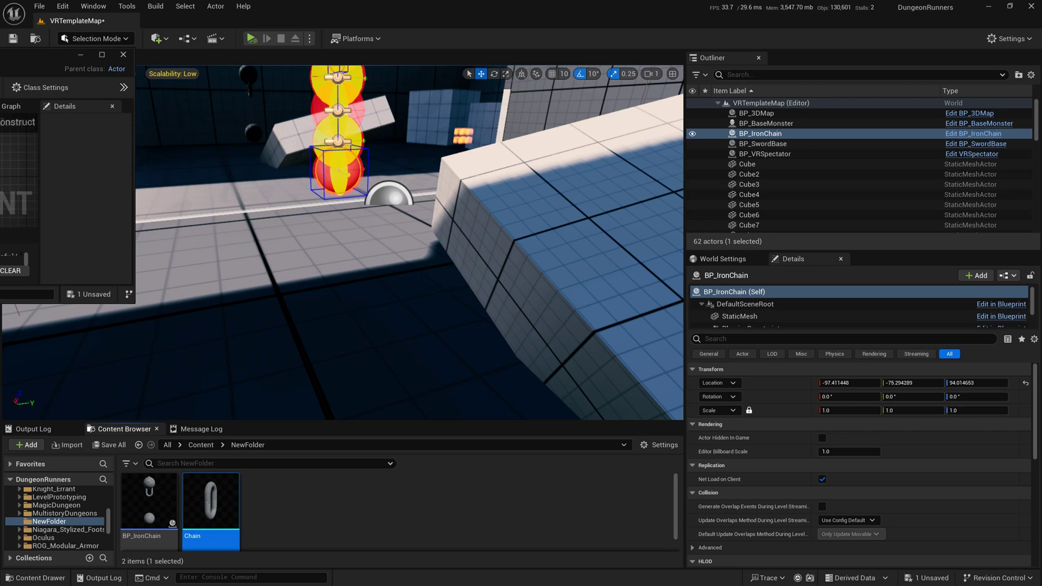
Restore the full-screen editor, assign Chain as the node's Static Mesh and enable Simulate Physics
drag(113, 57, 618, 74)
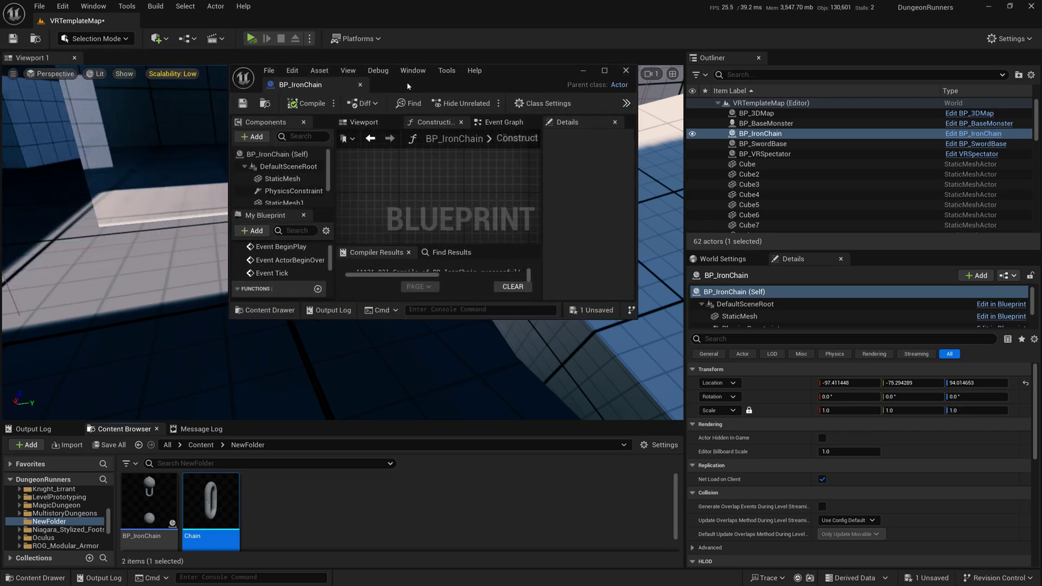
click(607, 71)
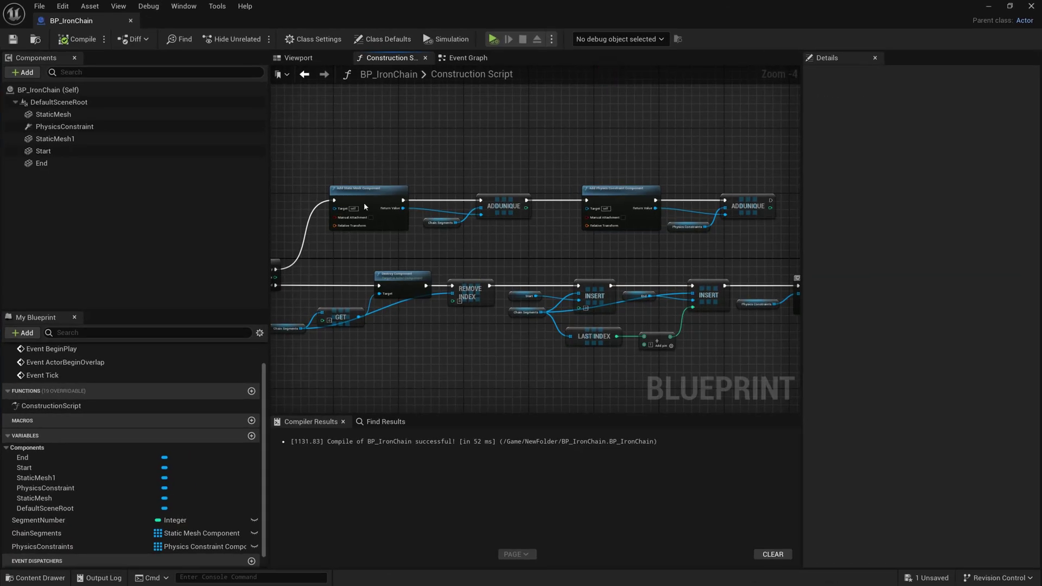
click(393, 198)
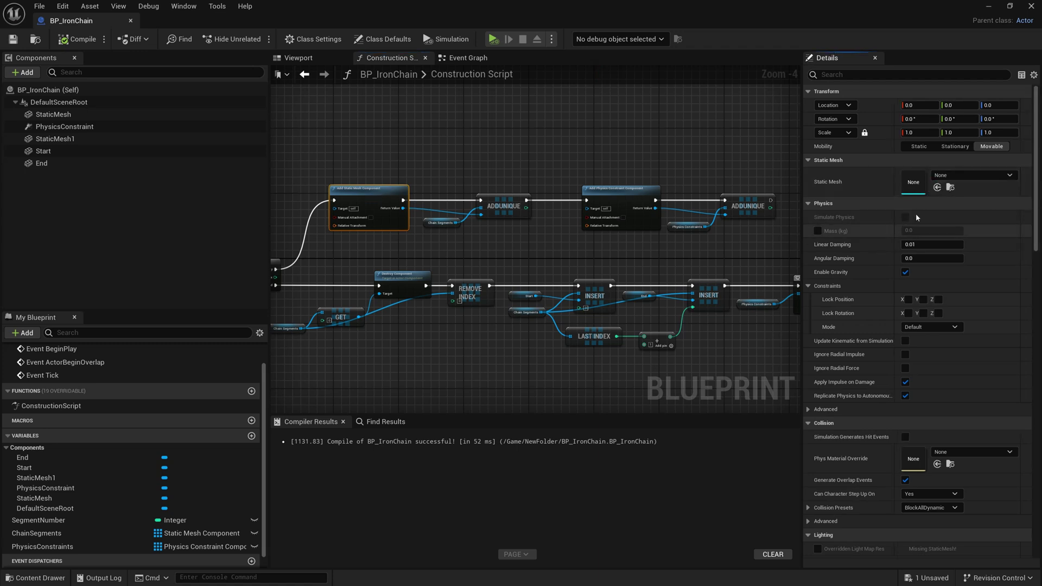
click(937, 188)
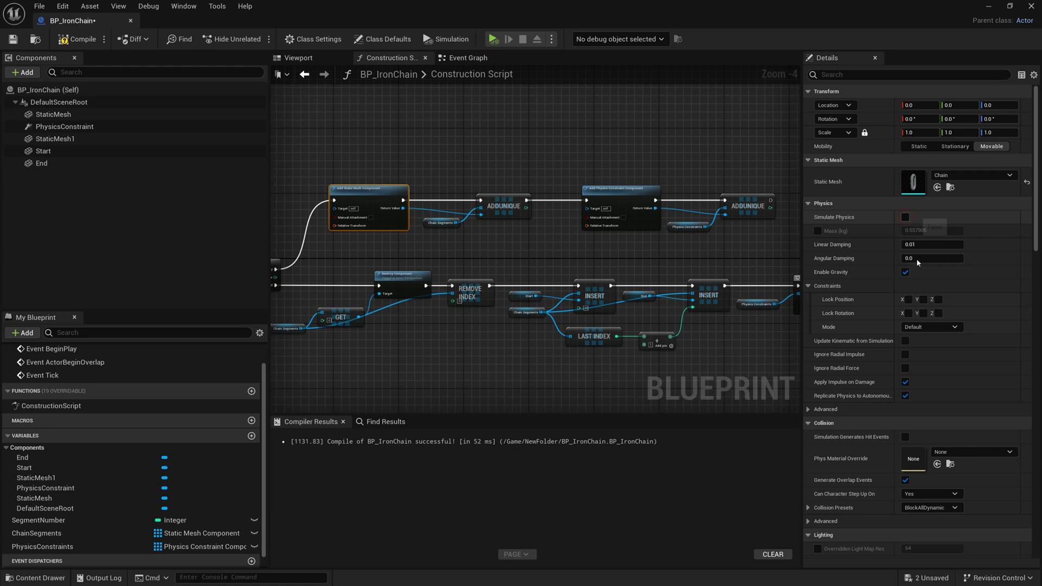
click(905, 217)
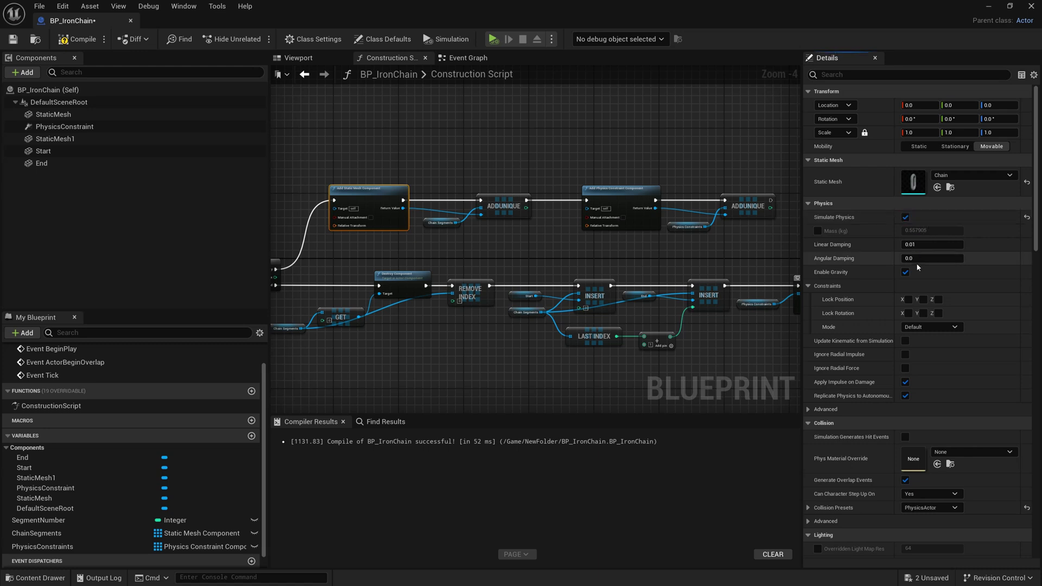
Enable Disable Collision on the Add Physics Constraint Component node
mouse_move(591, 216)
right_down()
mouse_move(576, 158)
mouse_move(544, 159)
right_up()
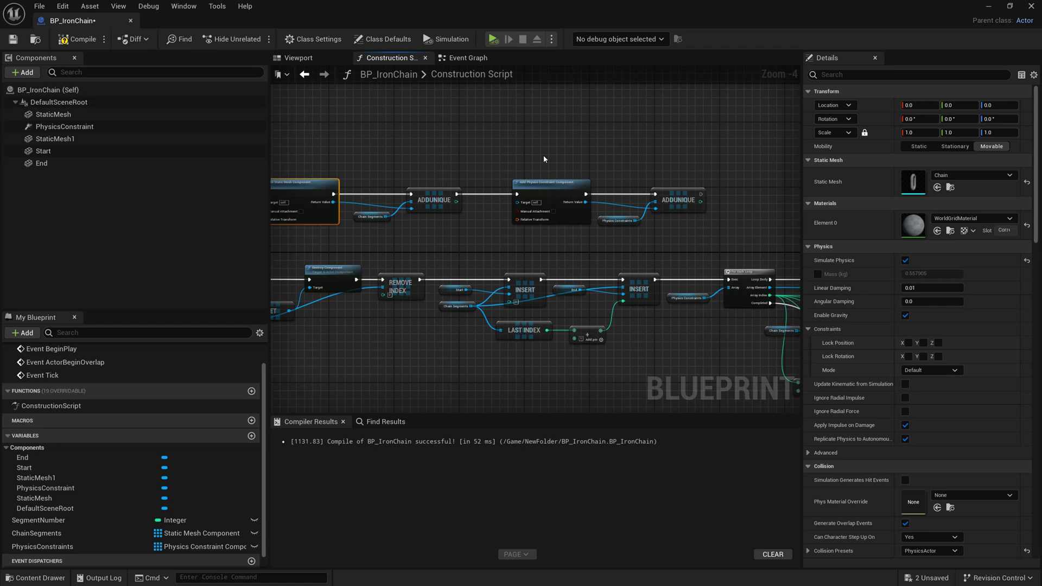
click(551, 191)
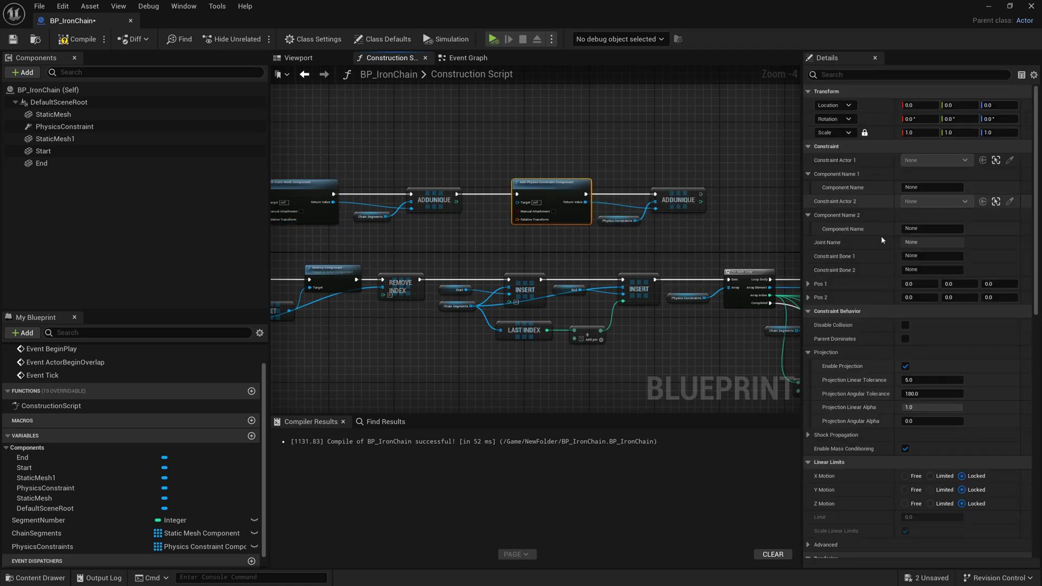
click(905, 325)
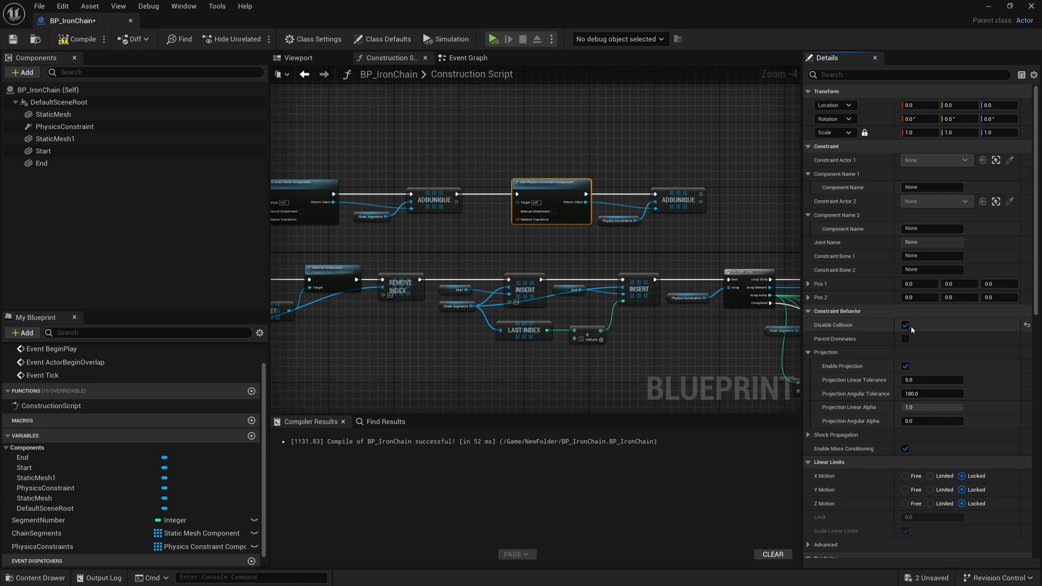
Set Twist, Swing 2 and Swing 1 motion to Limited at 45°, then view the chain in the Viewport
scroll(945, 328, down, 3)
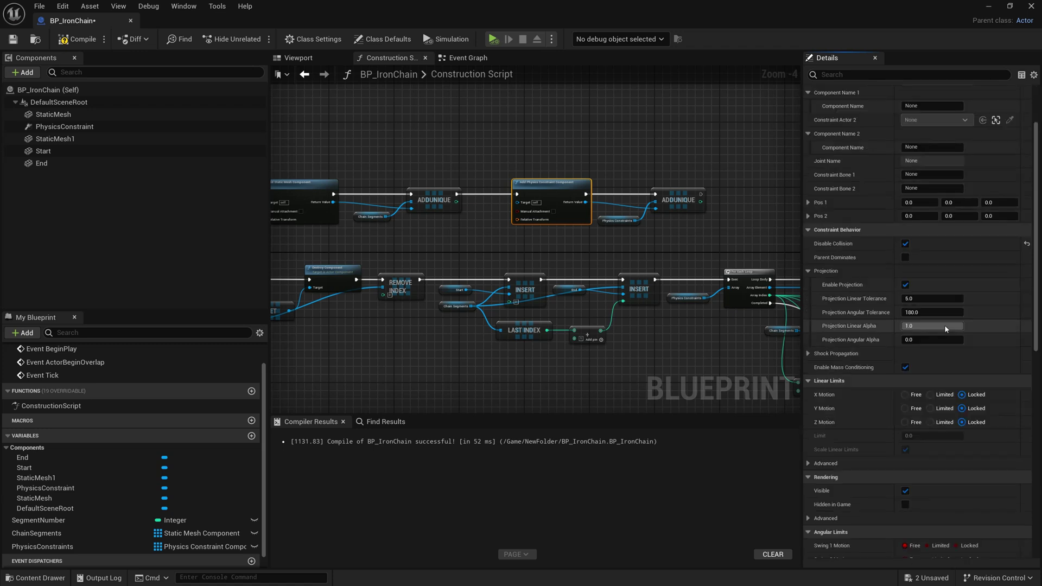
scroll(946, 328, down, 2)
scroll(947, 329, down, 2)
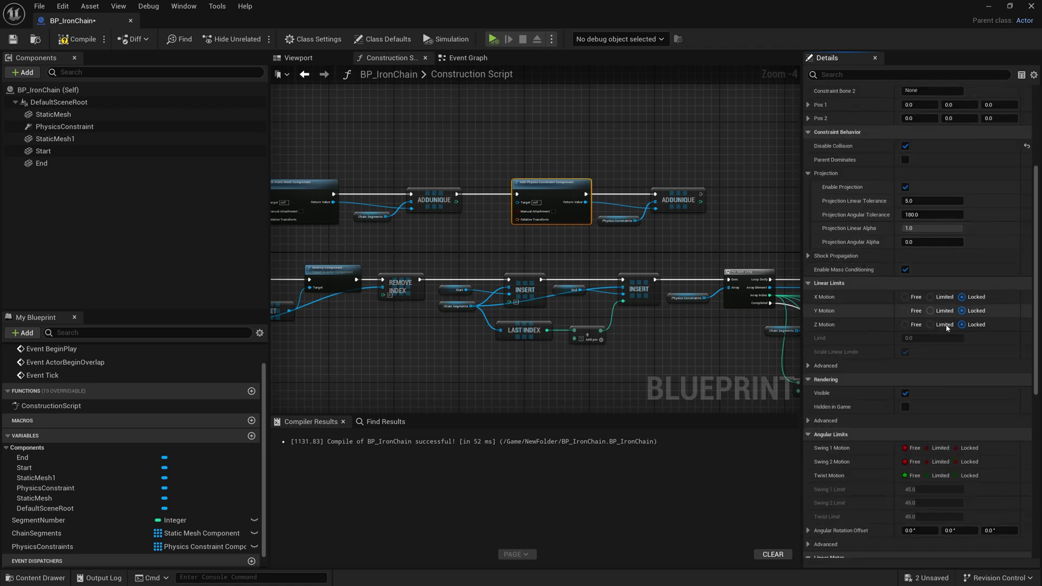
scroll(930, 450, down, 1)
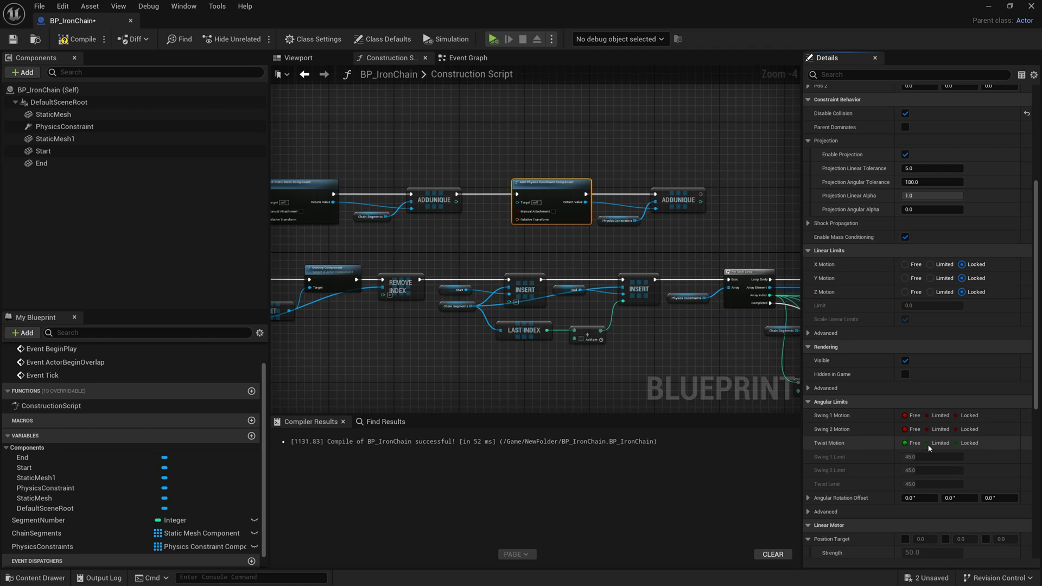
click(929, 448)
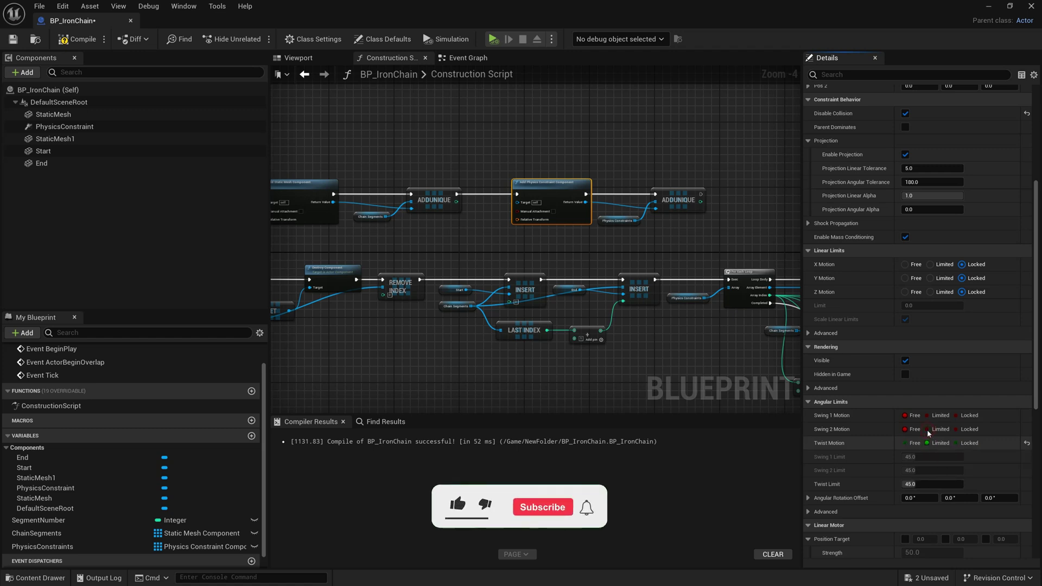
click(928, 429)
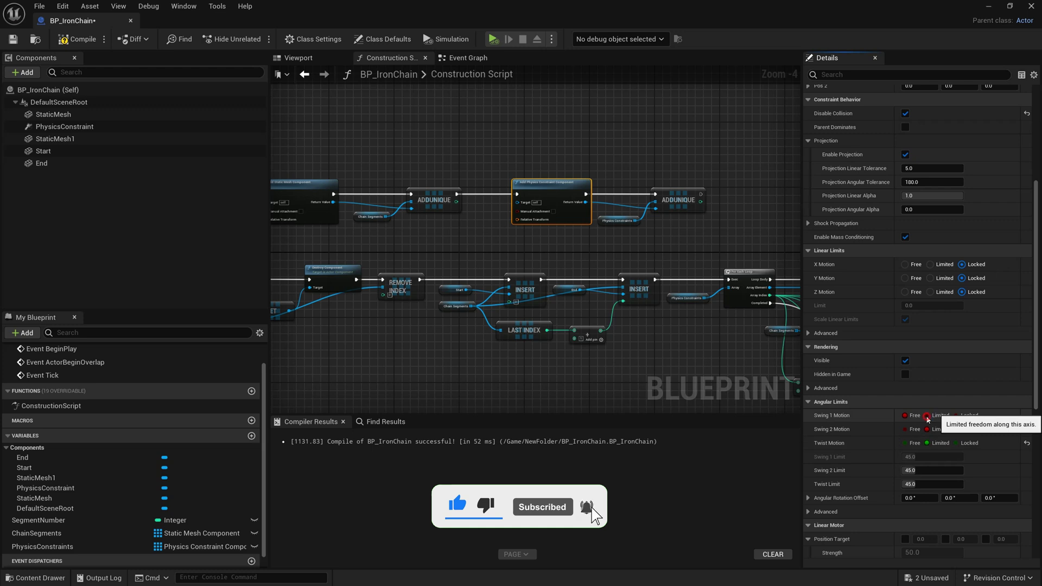
click(933, 414)
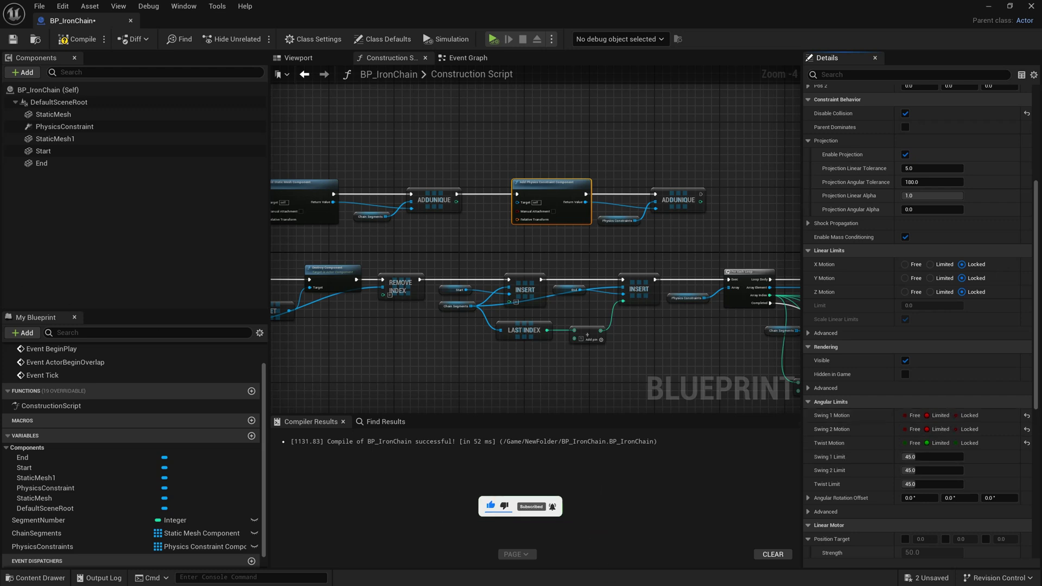
click(305, 61)
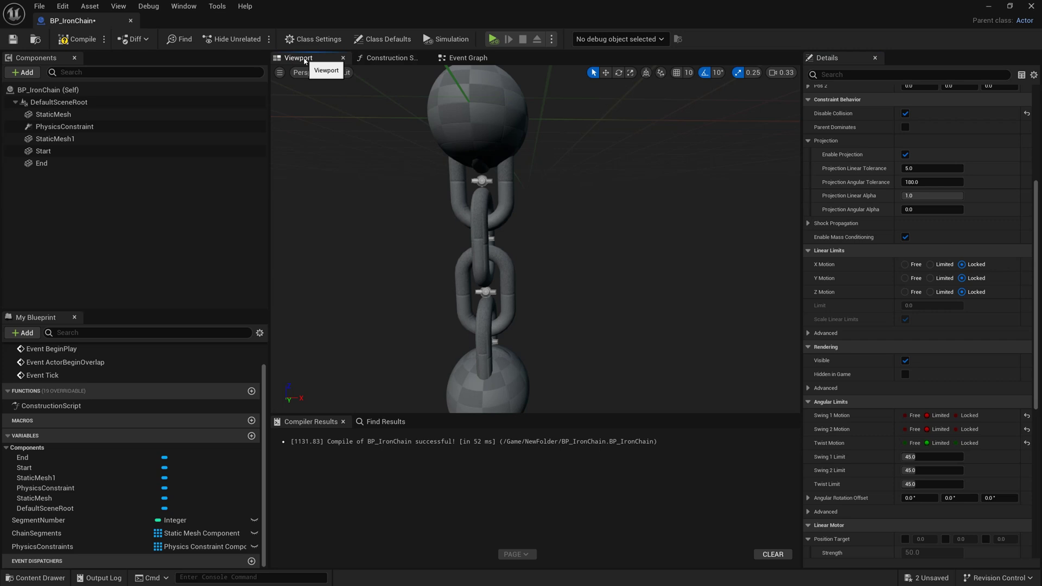
Back in the Construction Script, enter -10 in the Add node feeding the second Set Relative Location
click(388, 57)
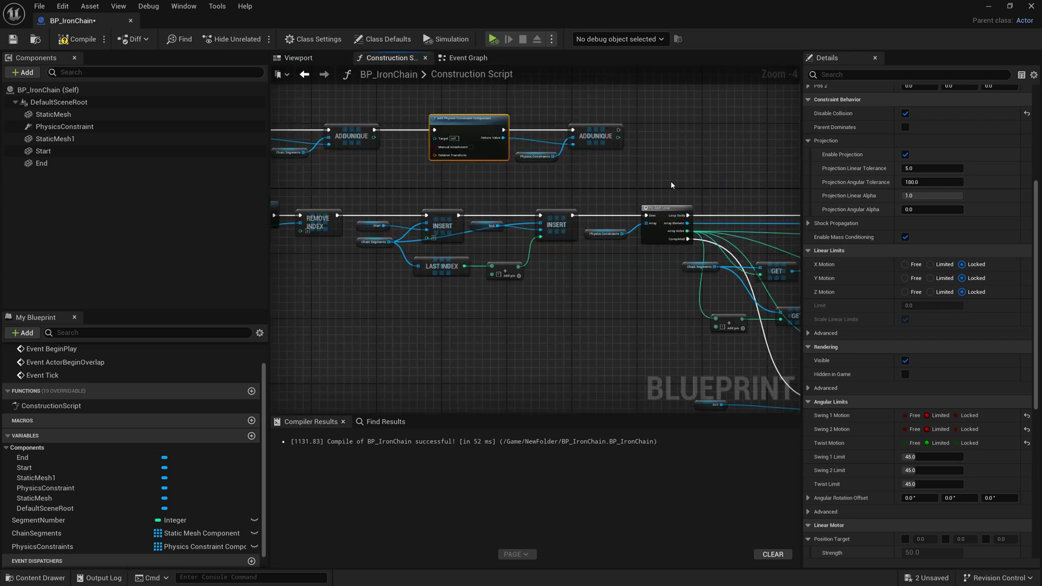
mouse_move(671, 185)
right_down()
mouse_move(668, 176)
mouse_move(462, 163)
right_up()
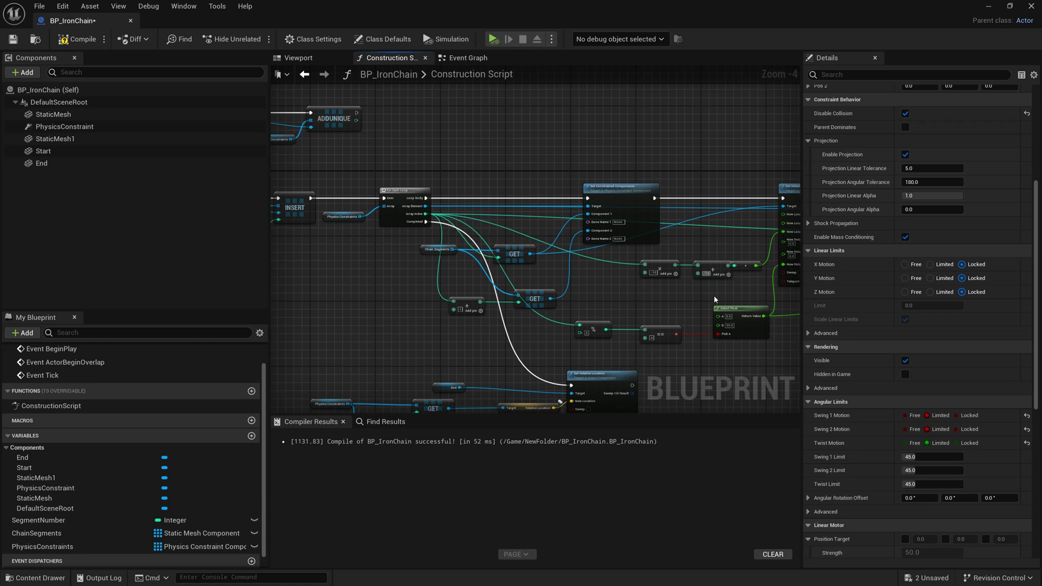
right_drag(689, 293, 361, 277)
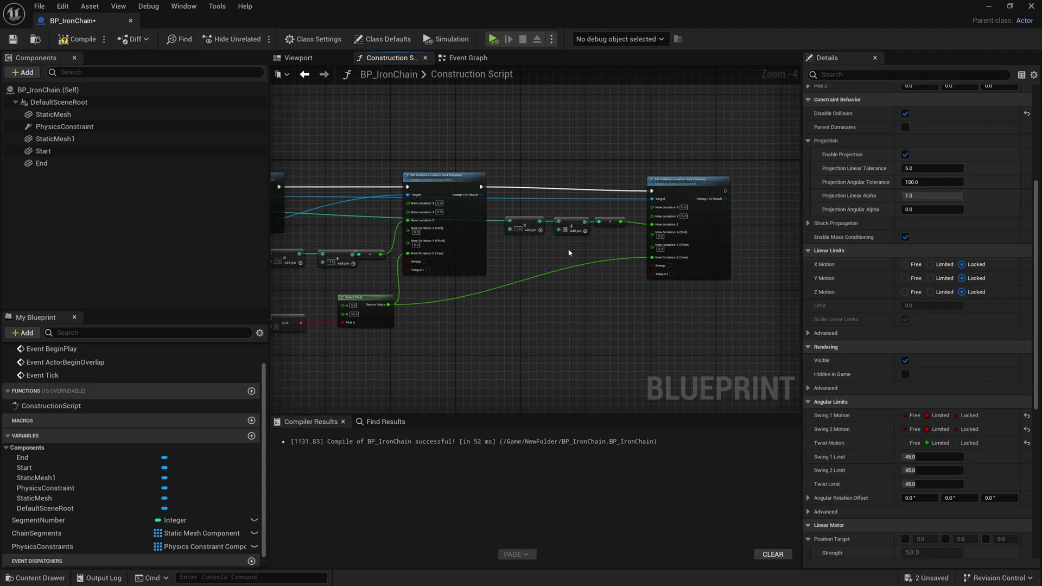
text(-10)
Compile BP_IronChain and zoom out in the Viewport to see the chain between both spheres
click(76, 40)
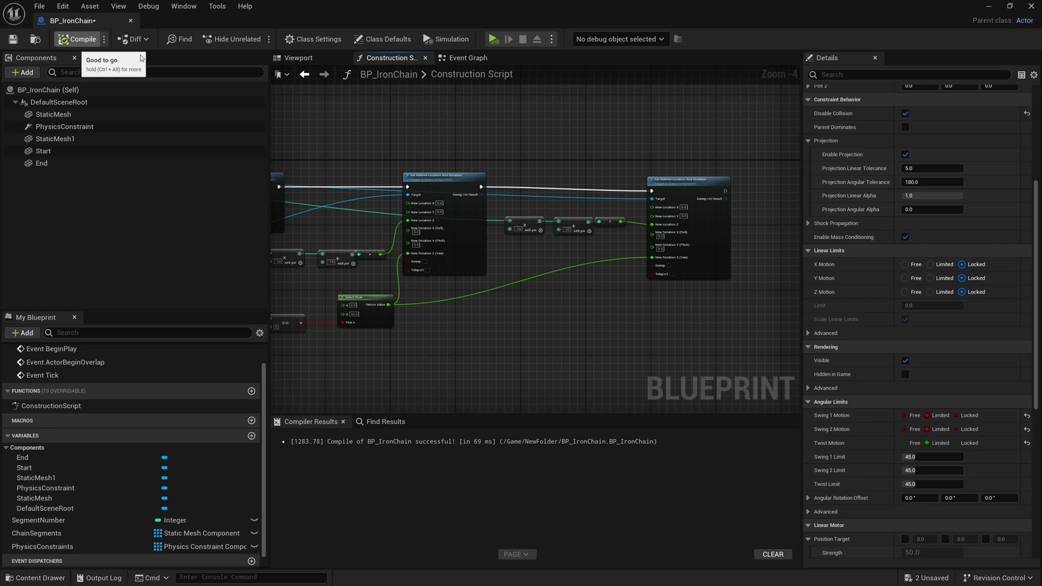
click(309, 57)
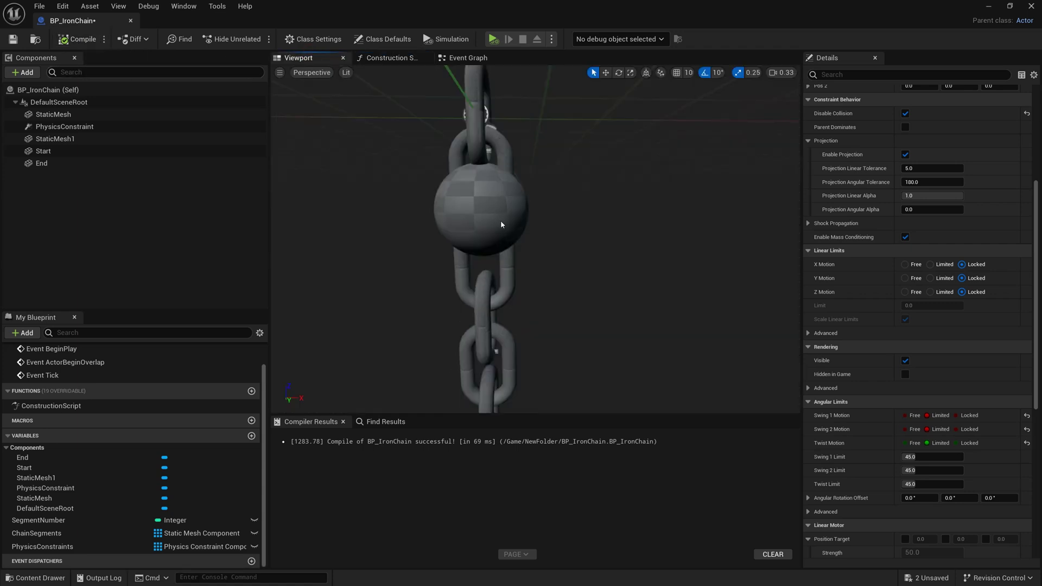
scroll(501, 224, down, 5)
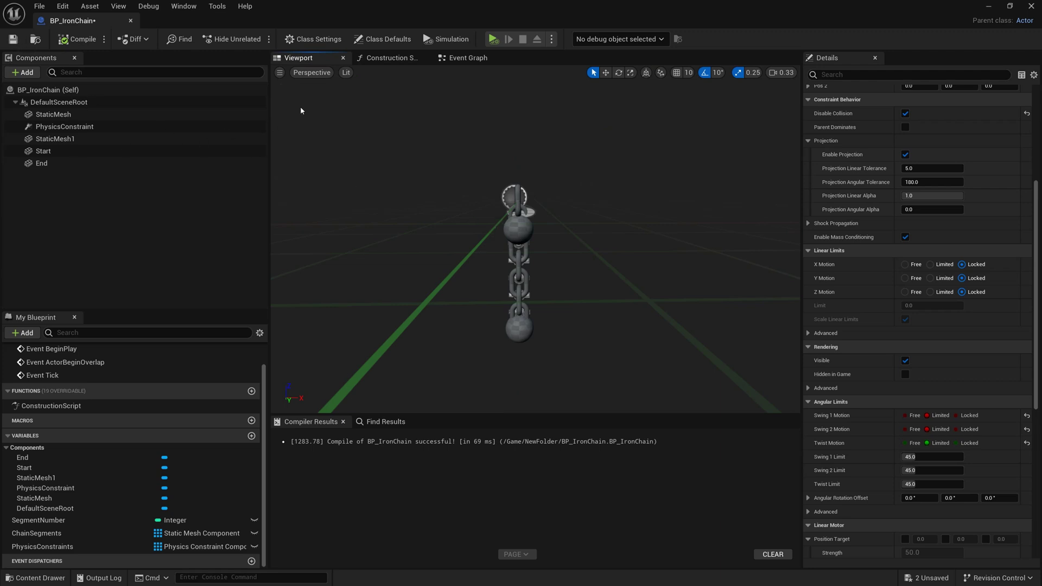
Delete the StaticMesh, PhysicsConstraint and StaticMesh1 components, then play VRTemplateMap with Alt+P
click(71, 115)
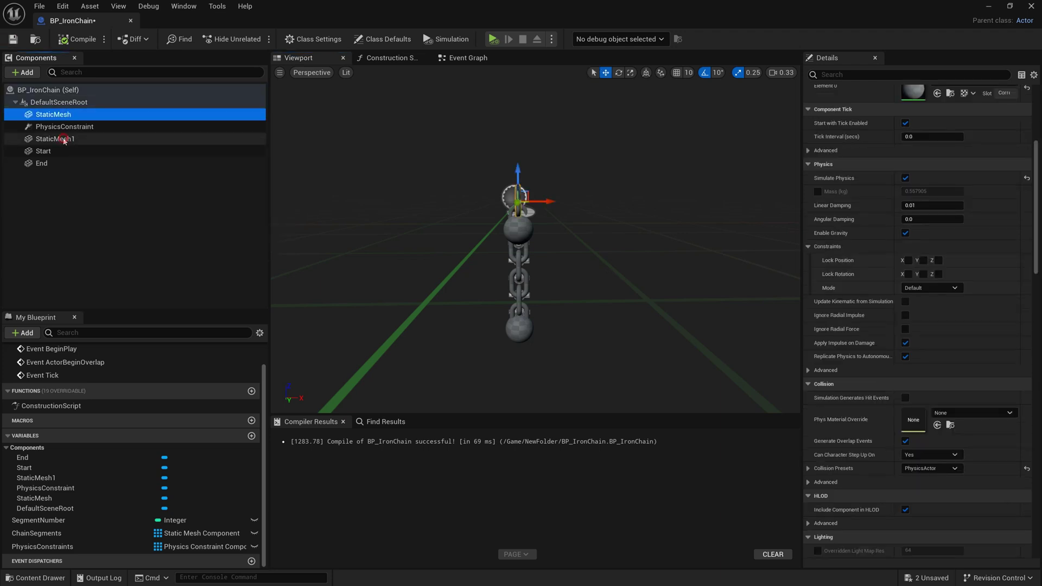
shift+click(65, 139)
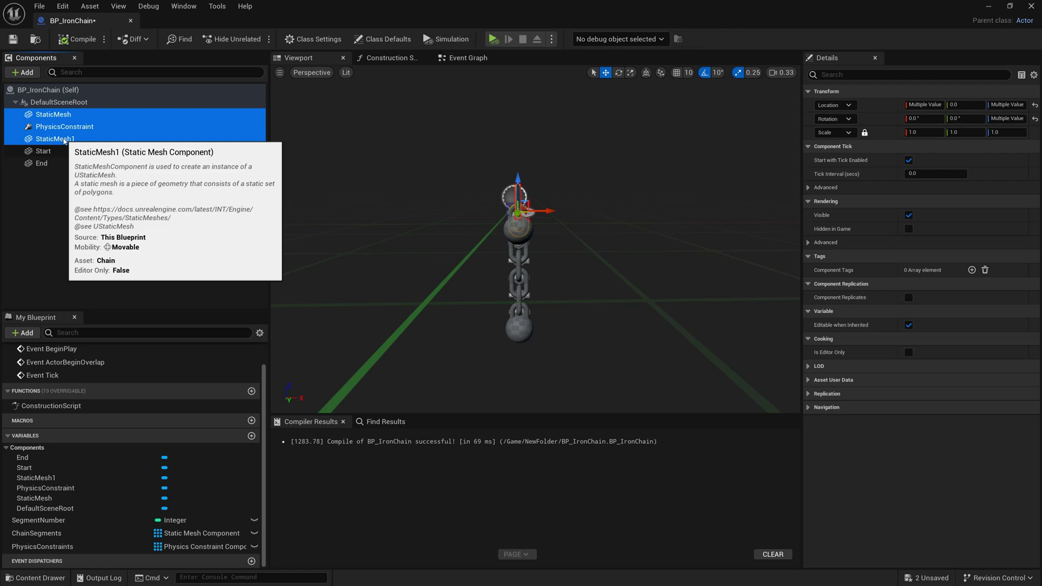
key(Delete)
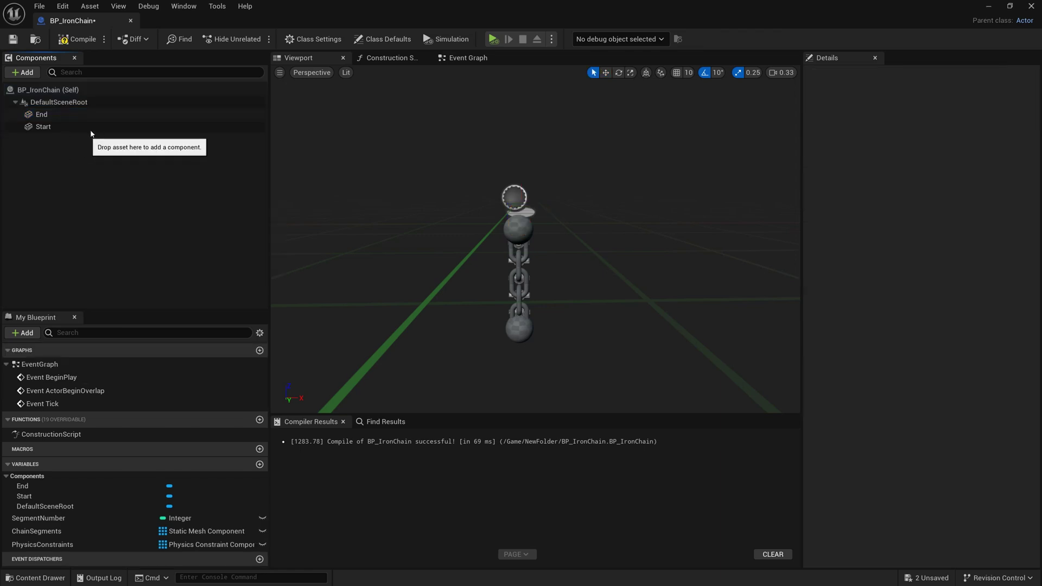
key(alt+p)
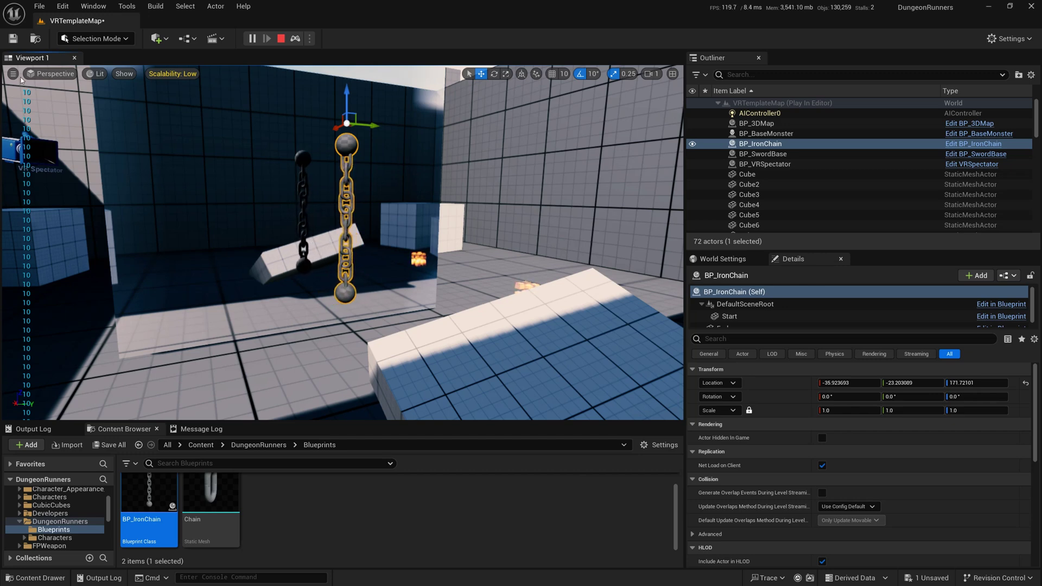
Drag the iron chain sideways and across the room during Play so its links swing and dangle
mouse_move(375, 126)
mouse_down()
mouse_move(380, 134)
mouse_move(313, 150)
mouse_up()
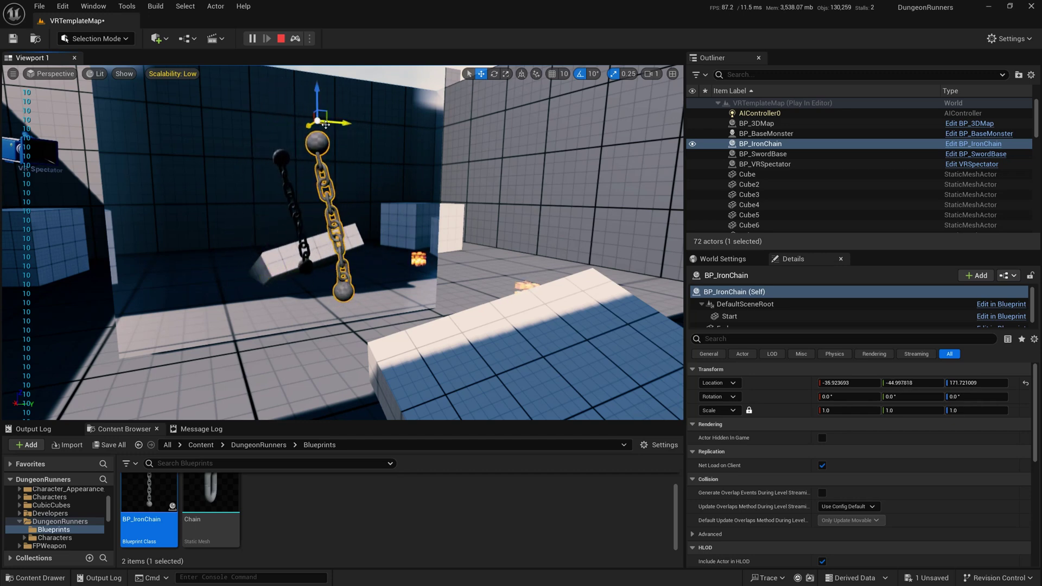
right_drag(313, 150, 114, 131)
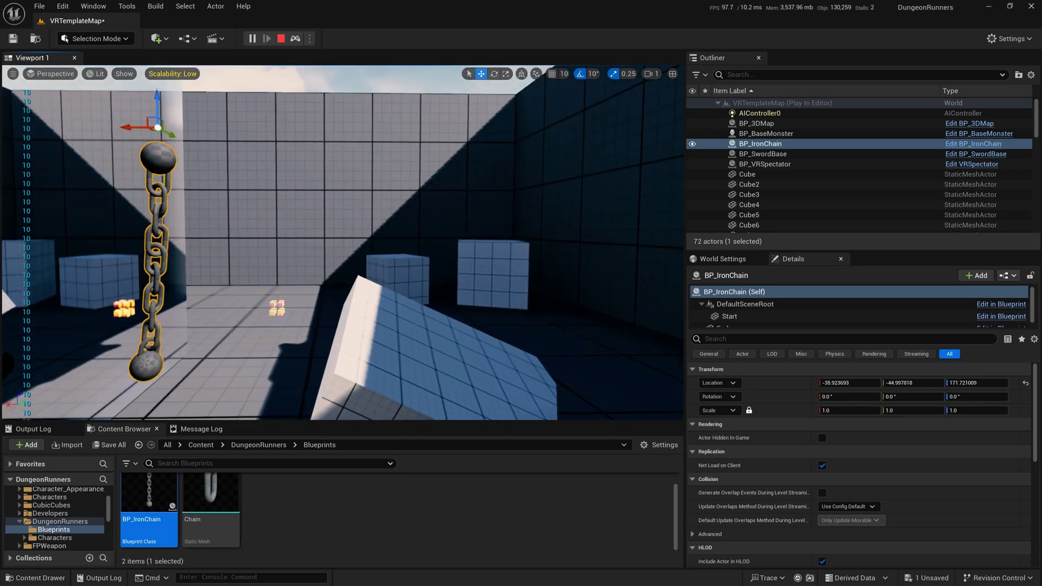
mouse_move(114, 131)
mouse_down()
mouse_move(391, 157)
mouse_move(405, 218)
mouse_move(361, 245)
mouse_up()
scroll(428, 105, down, 3)
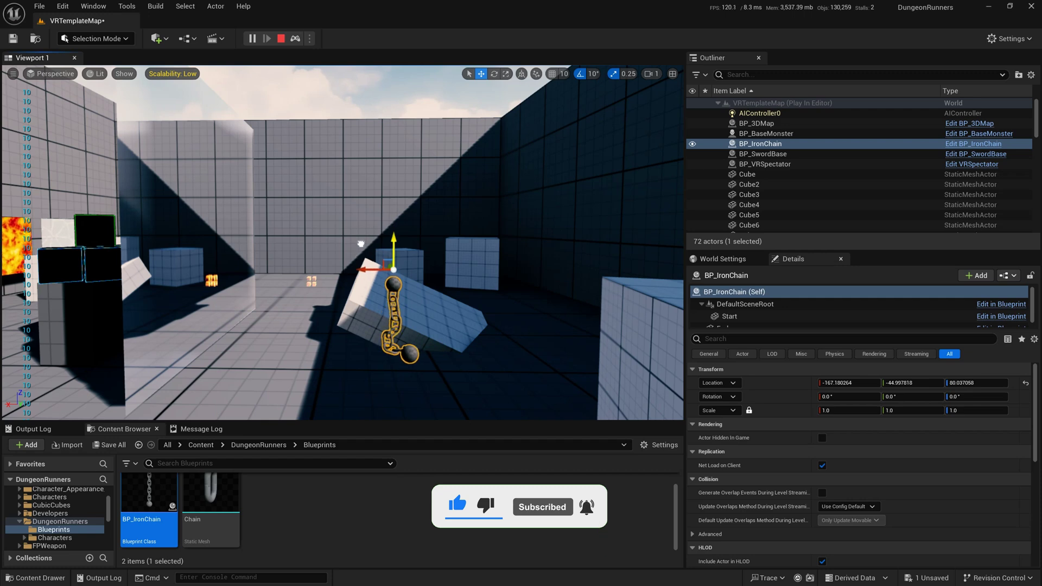
mouse_move(361, 245)
right_down()
mouse_move(304, 228)
mouse_move(217, 226)
right_up()
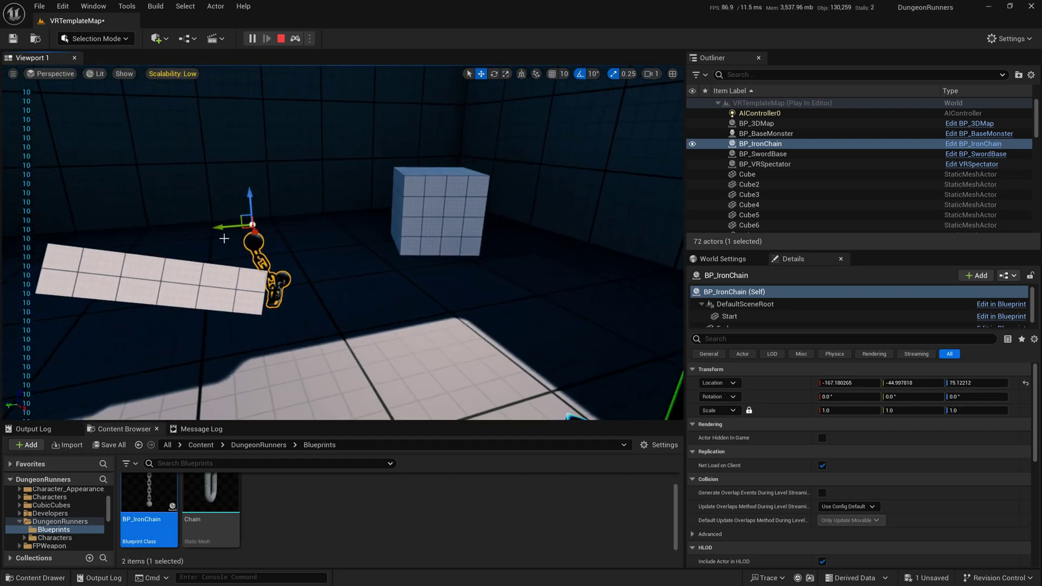
drag(217, 226, 173, 234)
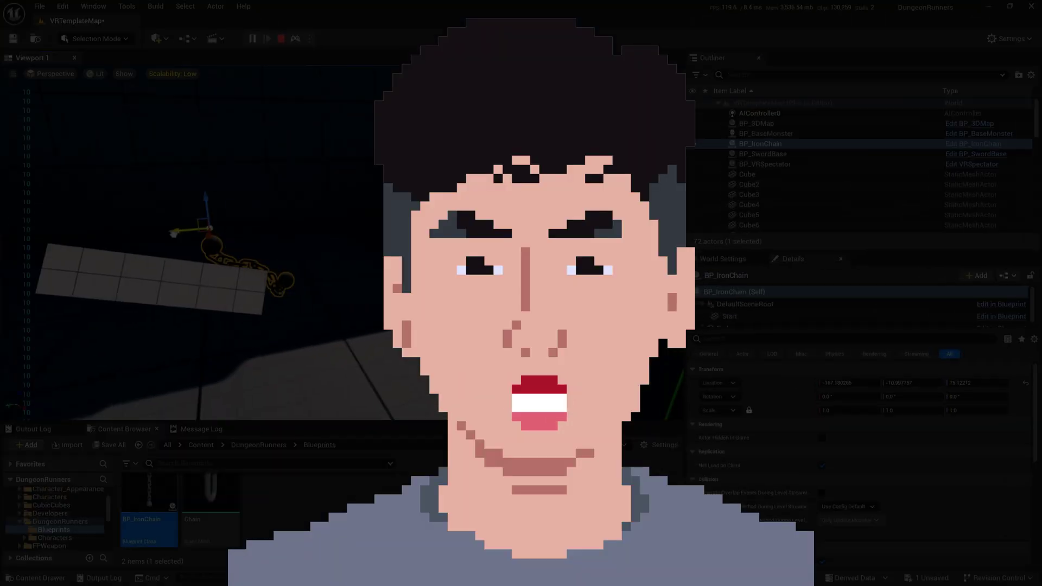